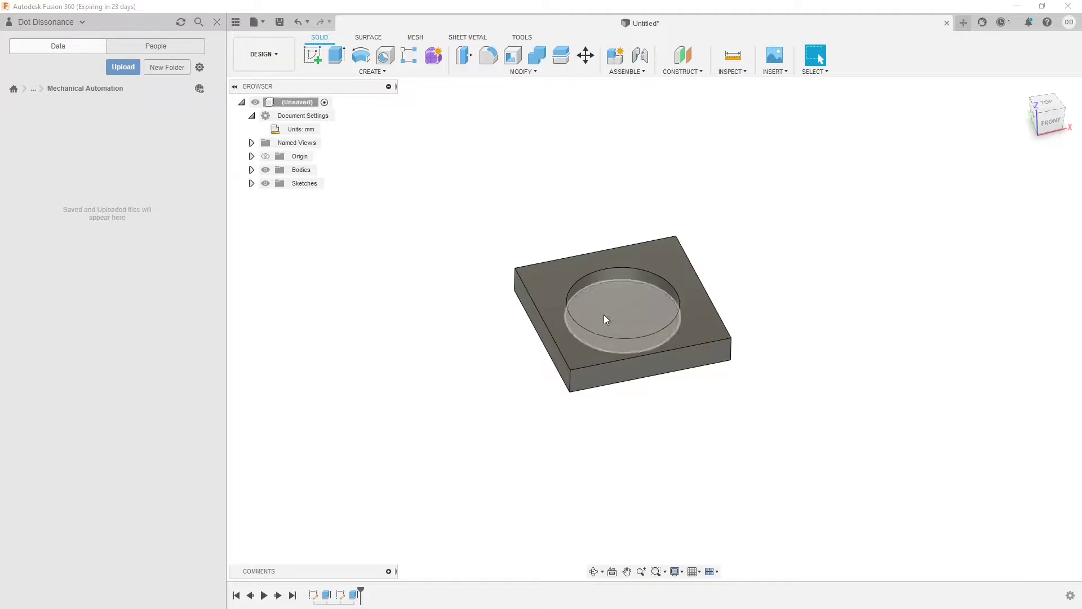
Measure the pocket depth from the block's top face to the pocket floor
{"action": "middle_click_drag", "start_coordinate": [654, 432], "coordinate": [630, 421], "text": "shift"}
{"action": "scroll", "coordinate": [599, 323], "scroll_direction": "up", "scroll_amount": 3}
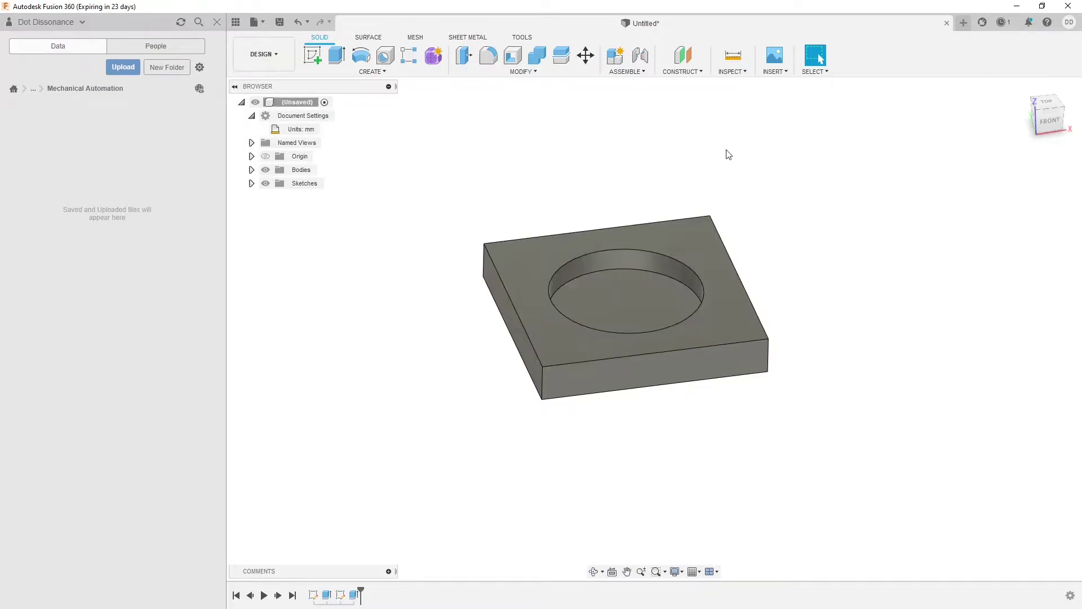
{"action": "left_click", "coordinate": [734, 59]}
{"action": "left_click", "coordinate": [678, 249]}
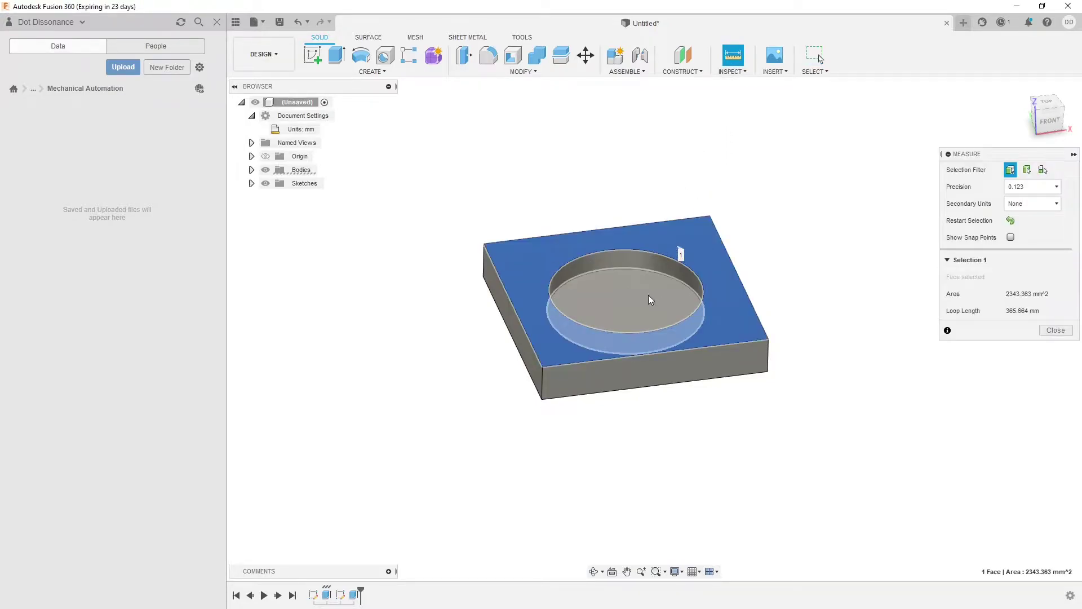
{"action": "left_click", "coordinate": [653, 303]}
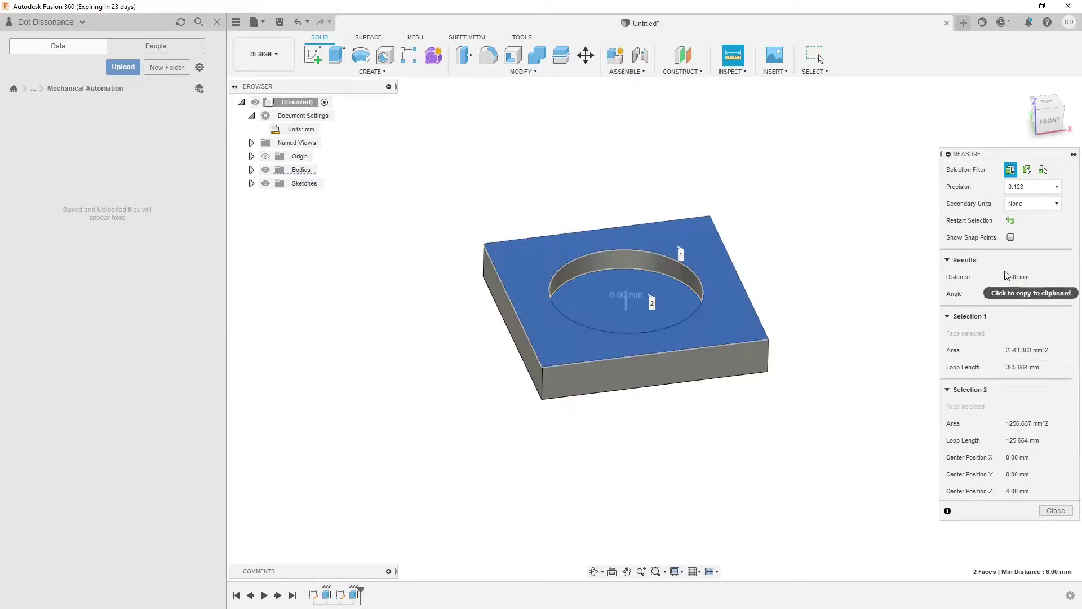
{"action": "left_click", "coordinate": [1055, 510]}
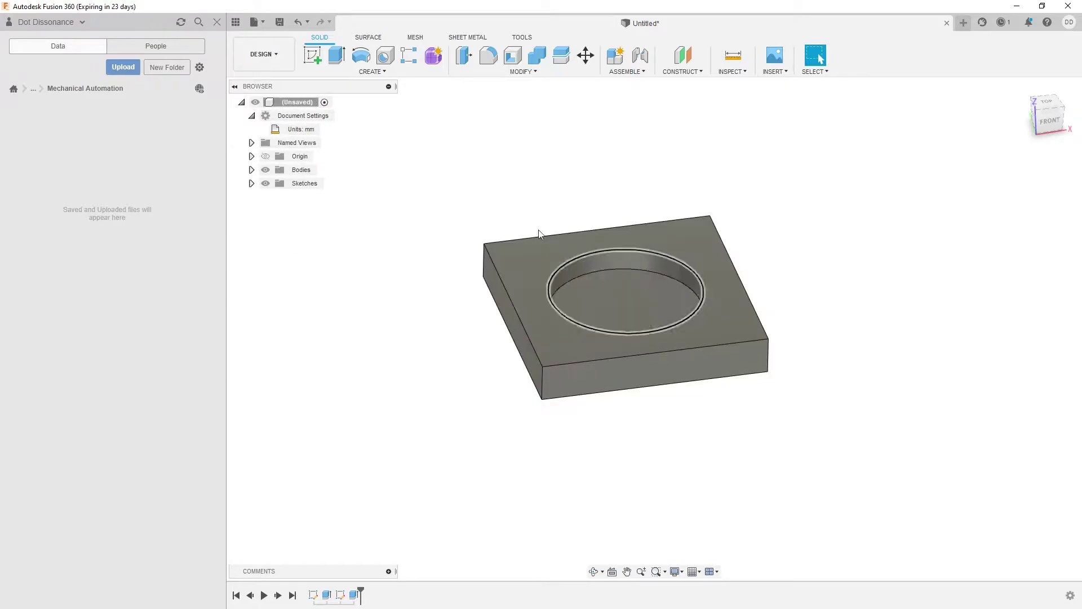
Switch to the Manufacture workspace and browse the 3D and 2D milling strategies
{"action": "left_click", "coordinate": [267, 50]}
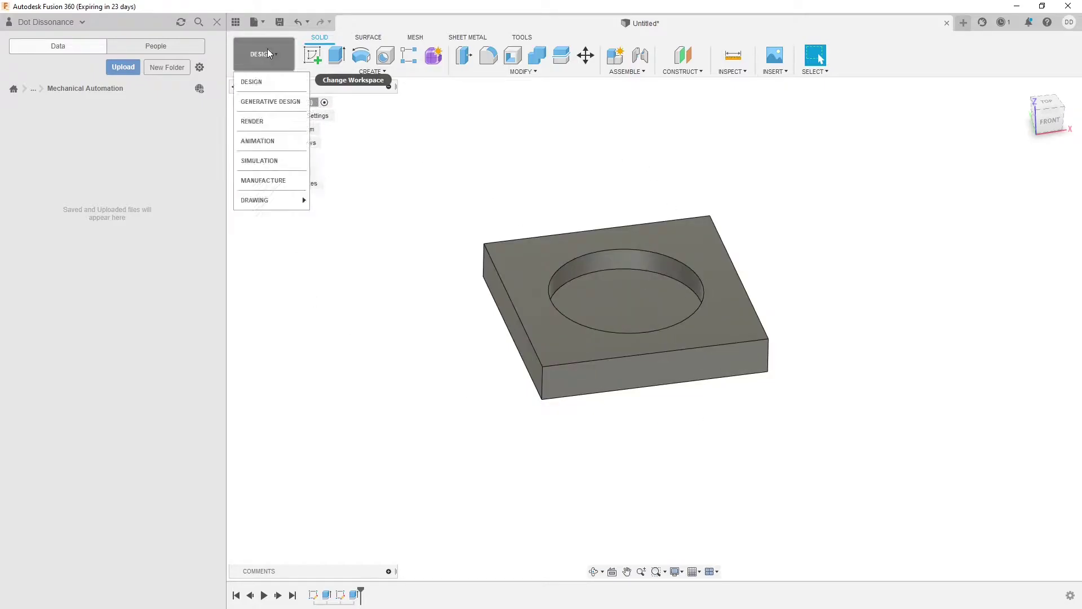
{"action": "left_click", "coordinate": [277, 182]}
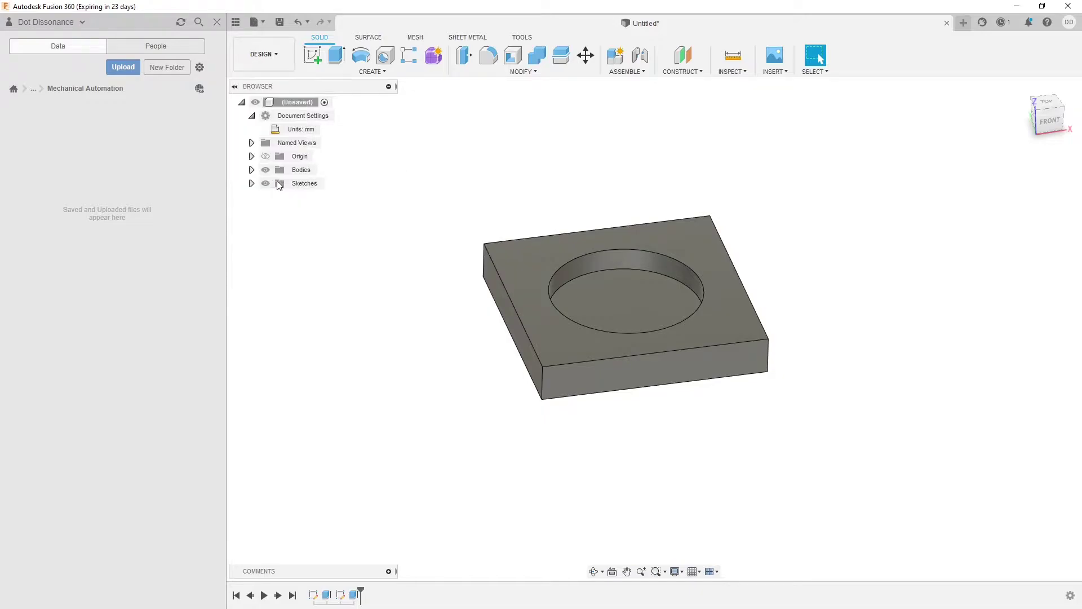
{"action": "left_click", "coordinate": [264, 54]}
{"action": "left_click", "coordinate": [276, 179]}
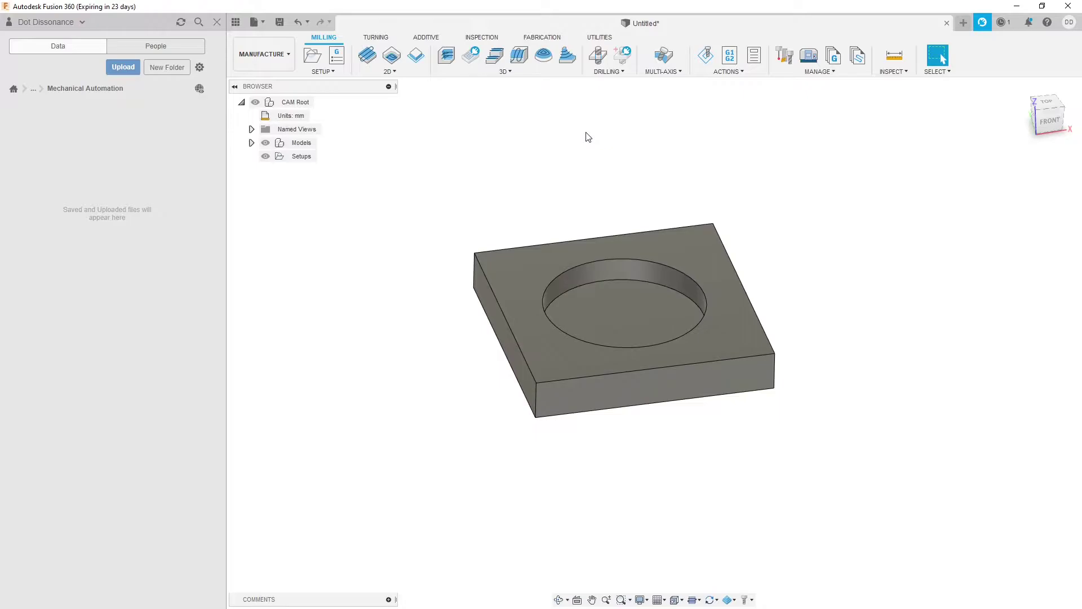
{"action": "left_click", "coordinate": [516, 72]}
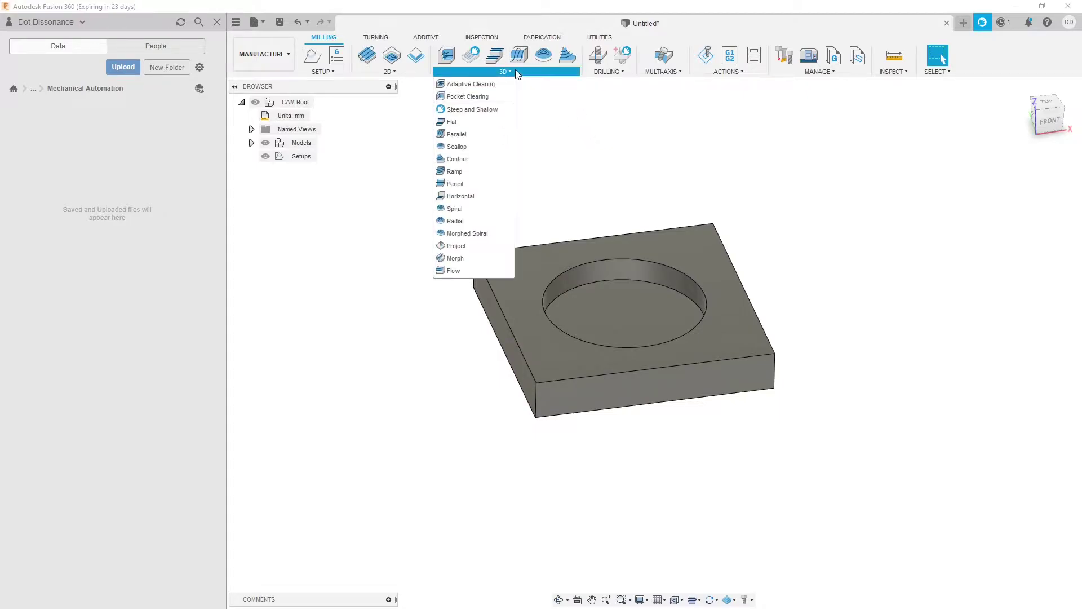
{"action": "left_click", "coordinate": [404, 73]}
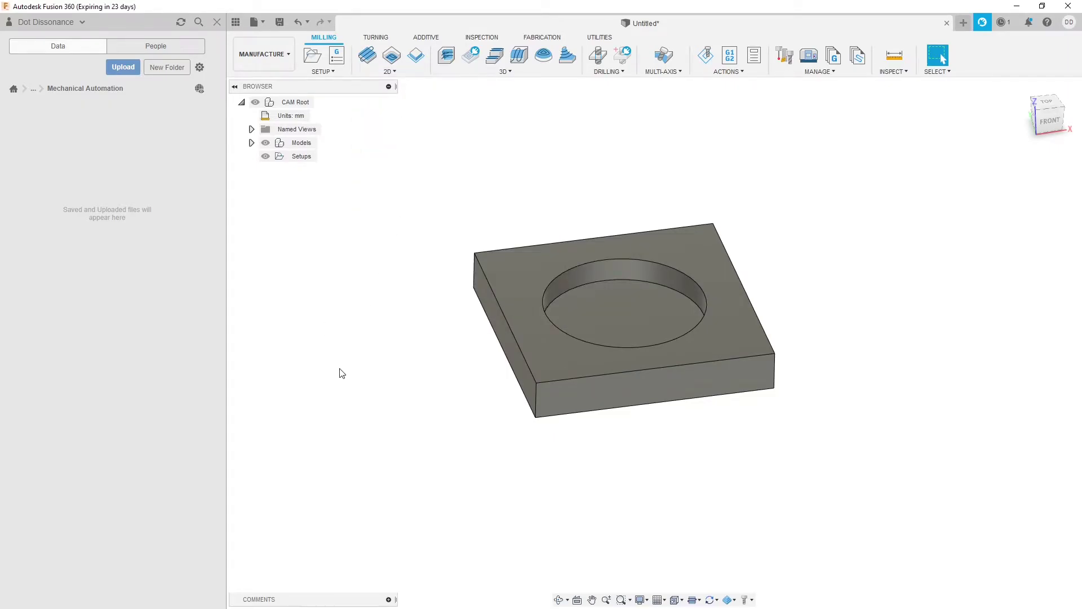
{"action": "left_click", "coordinate": [327, 72]}
Create a new milling setup and orbit around the block and its stock box
{"action": "left_click", "coordinate": [324, 72]}
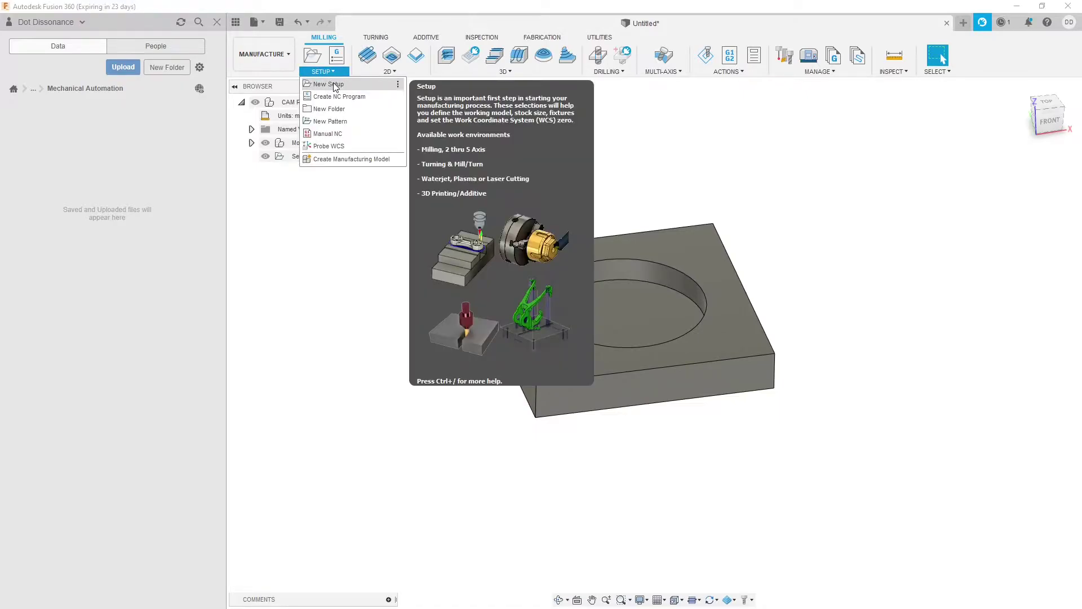
{"action": "left_click", "coordinate": [333, 84]}
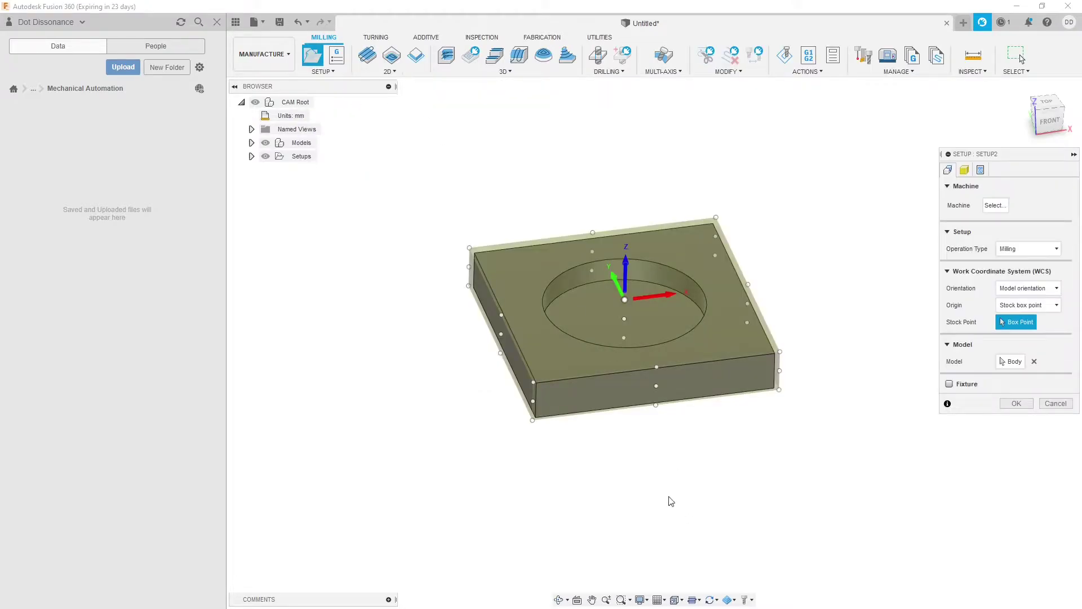
{"action": "middle_click_drag", "start_coordinate": [671, 500], "coordinate": [652, 459], "text": "shift"}
{"action": "scroll", "coordinate": [544, 270], "scroll_direction": "up", "scroll_amount": 5}
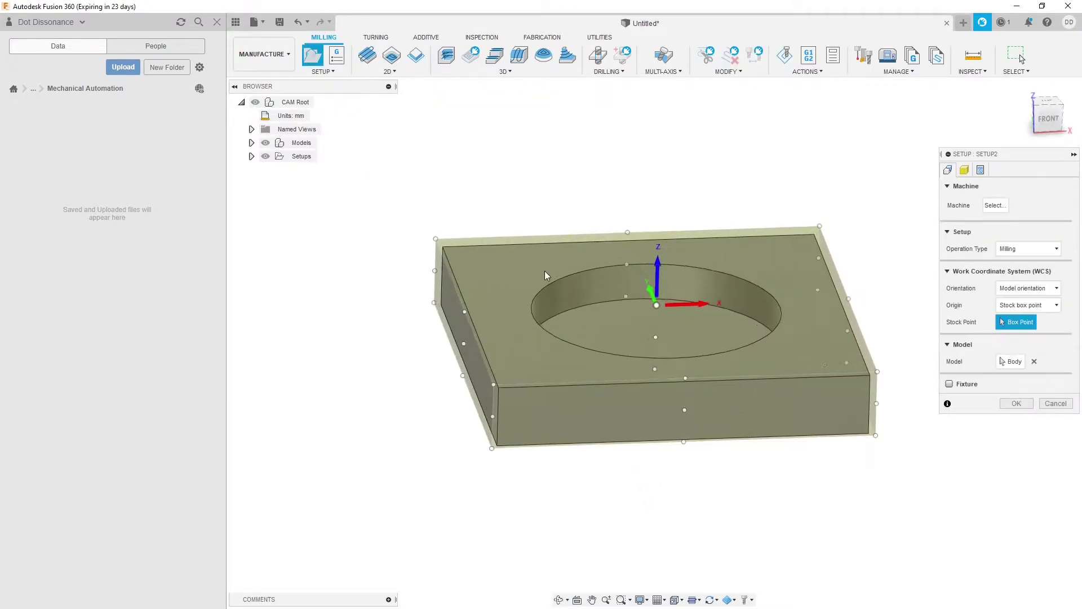
{"action": "scroll", "coordinate": [401, 302], "scroll_direction": "down", "scroll_amount": 3}
{"action": "scroll", "coordinate": [393, 302], "scroll_direction": "up", "scroll_amount": 5}
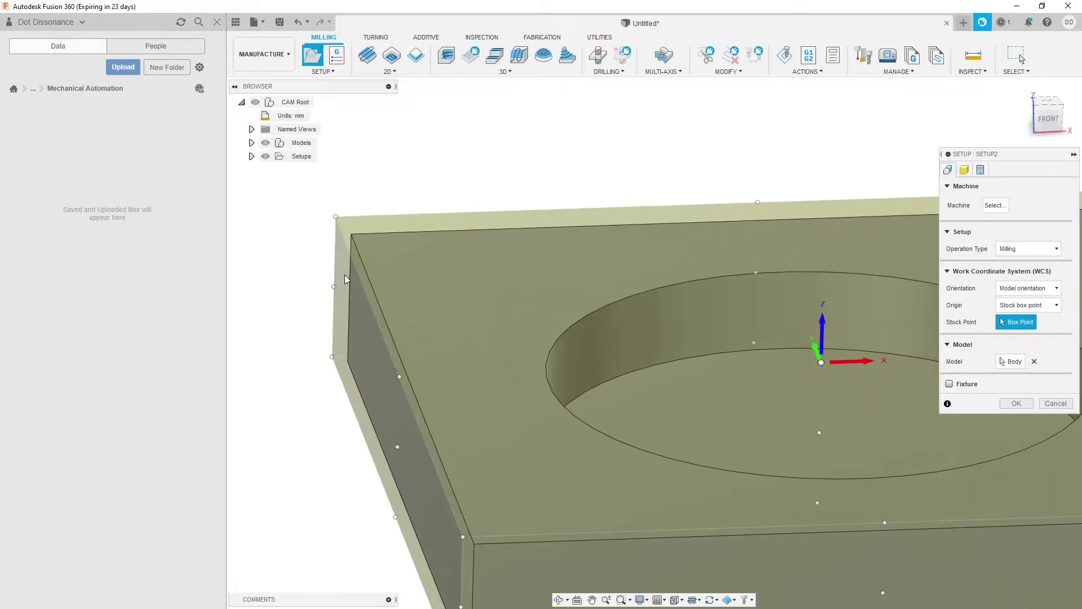
{"action": "middle_click_drag", "start_coordinate": [475, 374], "coordinate": [506, 374], "text": "shift"}
{"action": "scroll", "coordinate": [471, 338], "scroll_direction": "down", "scroll_amount": 5}
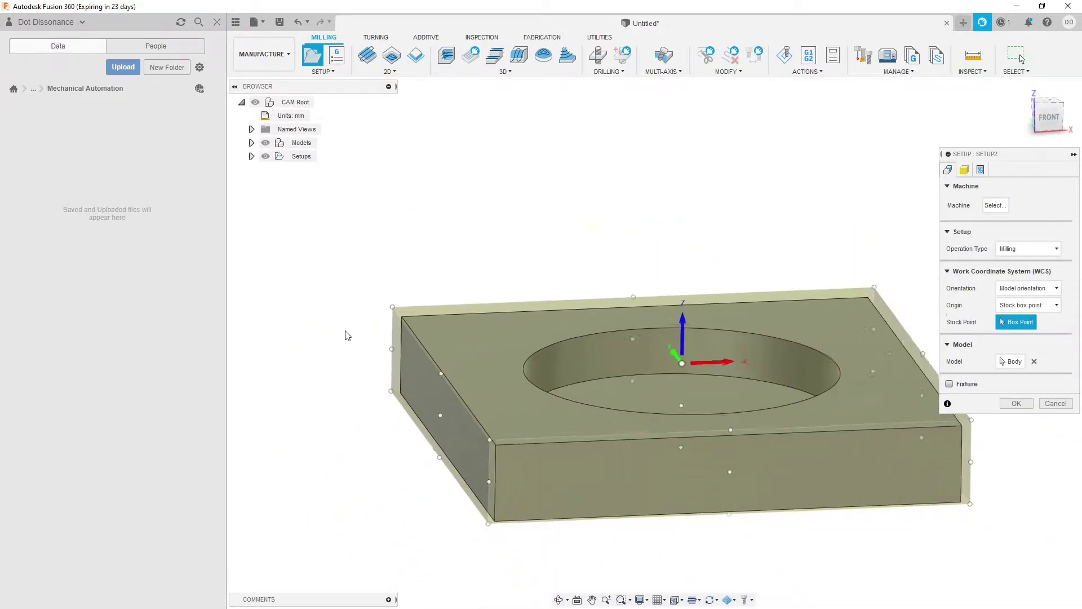
Inspect the stock box and top-centre work origin from front, side and top views
{"action": "middle_click_drag", "start_coordinate": [536, 285], "coordinate": [635, 300], "text": "shift"}
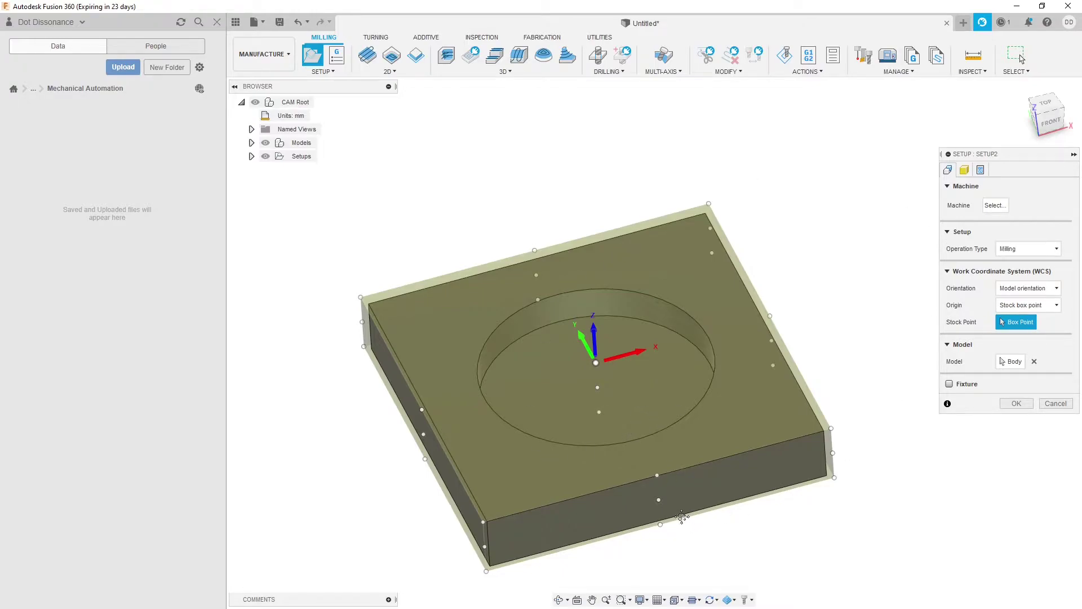
{"action": "middle_click_drag", "start_coordinate": [676, 513], "coordinate": [617, 361], "text": "shift"}
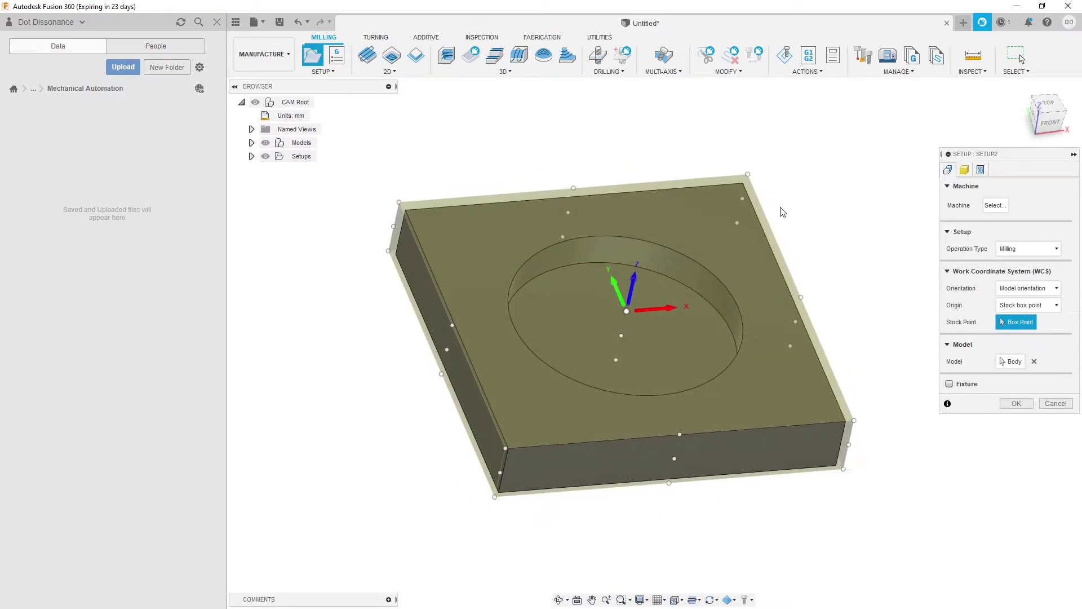
{"action": "middle_click_drag", "start_coordinate": [782, 212], "coordinate": [803, 330], "text": "shift"}
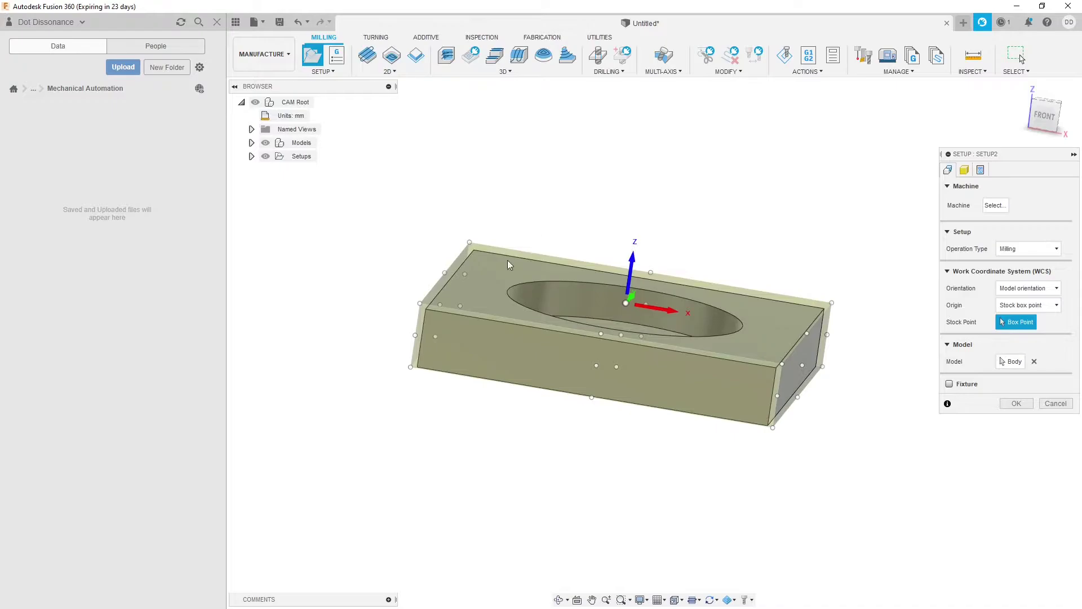
{"action": "middle_click_drag", "start_coordinate": [750, 431], "coordinate": [682, 290], "text": "shift"}
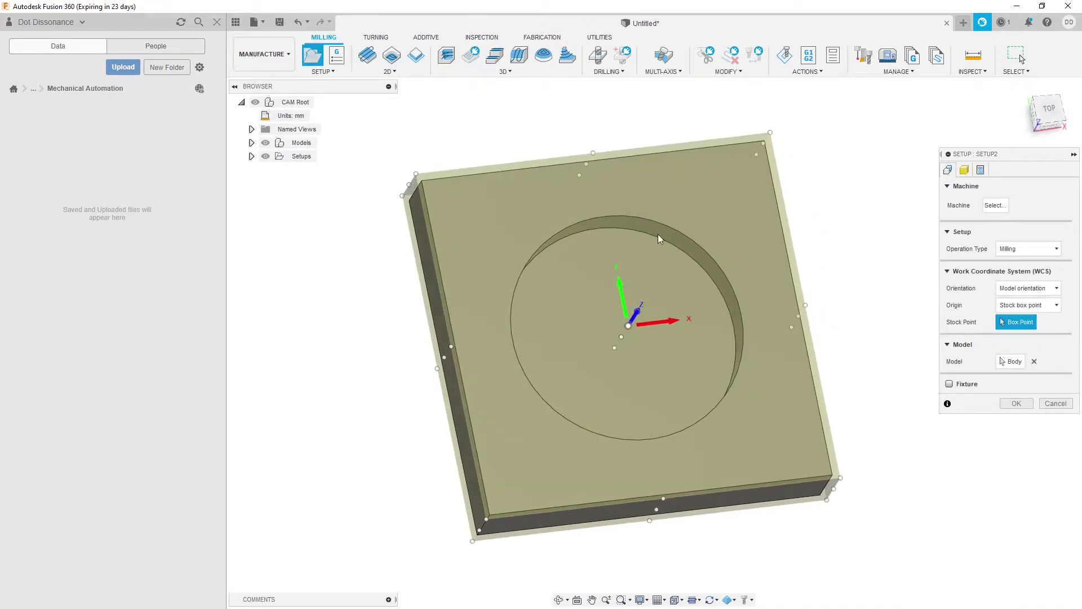
{"action": "middle_click_drag", "start_coordinate": [641, 419], "coordinate": [696, 427], "text": "shift"}
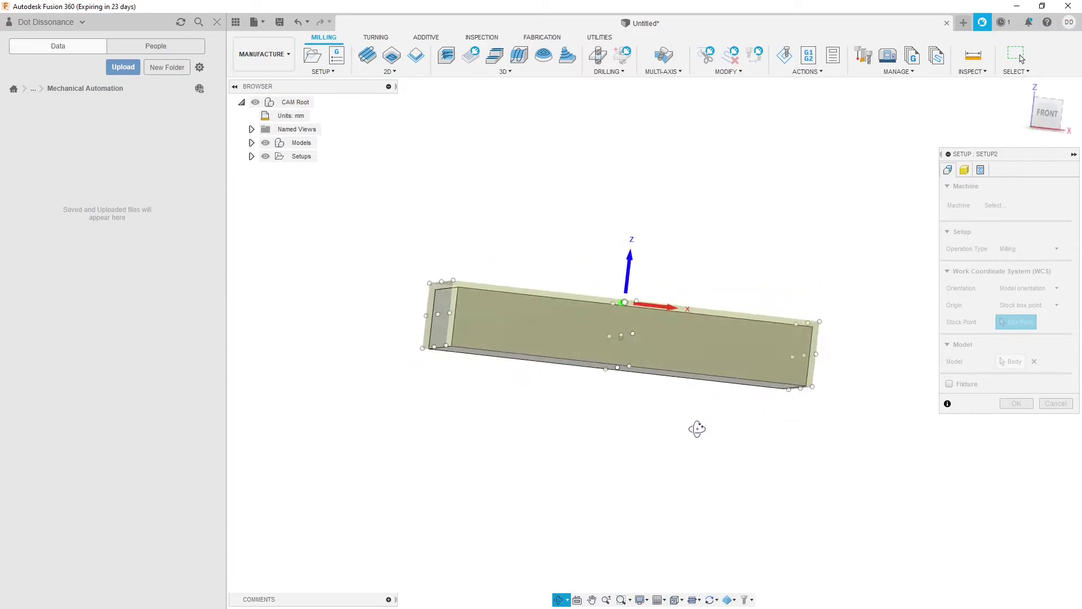
{"action": "left_click", "coordinate": [1046, 111]}
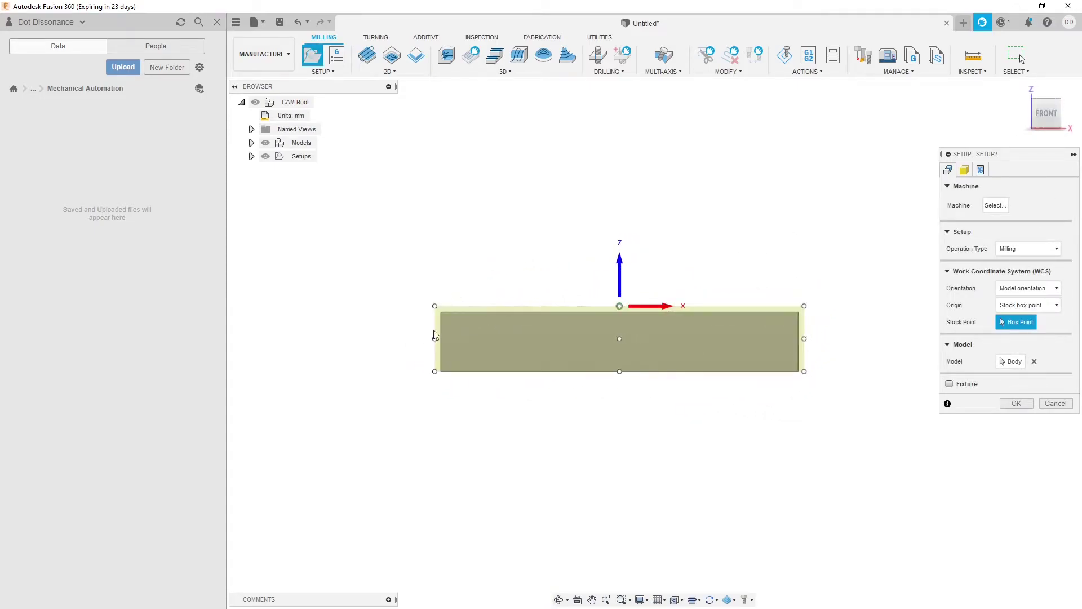
{"action": "scroll", "coordinate": [436, 331], "scroll_direction": "up", "scroll_amount": 5}
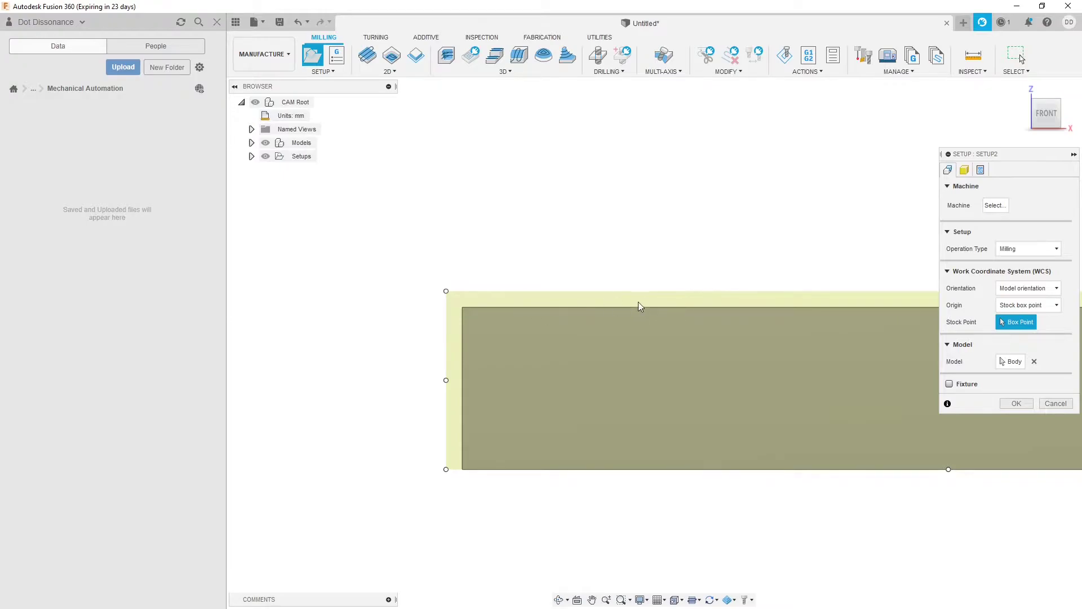
{"action": "scroll", "coordinate": [377, 324], "scroll_direction": "down", "scroll_amount": 3}
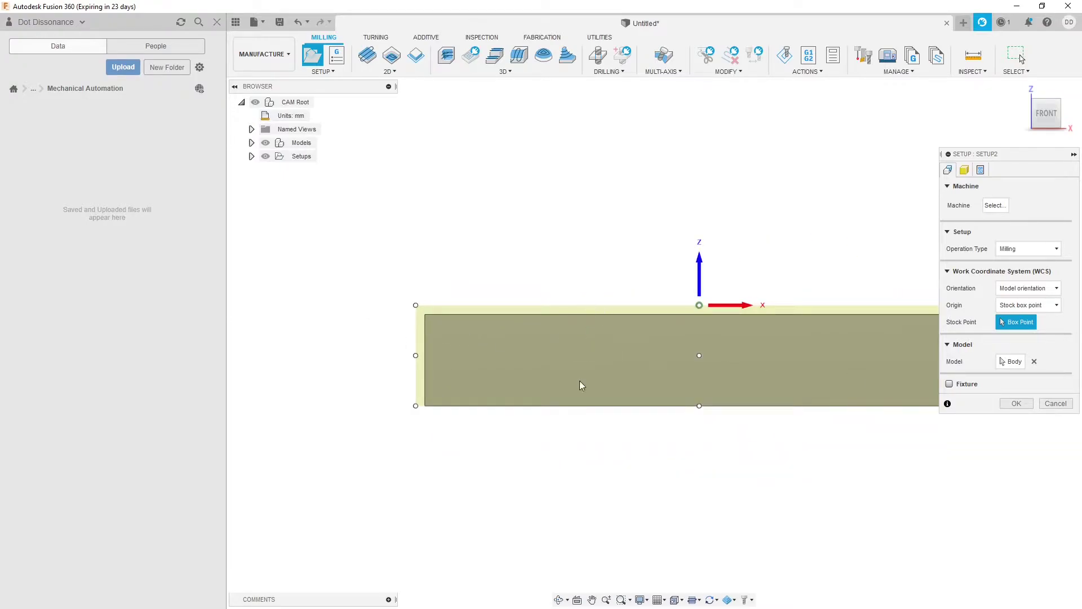
{"action": "middle_click_drag", "start_coordinate": [587, 261], "coordinate": [593, 292], "text": "shift"}
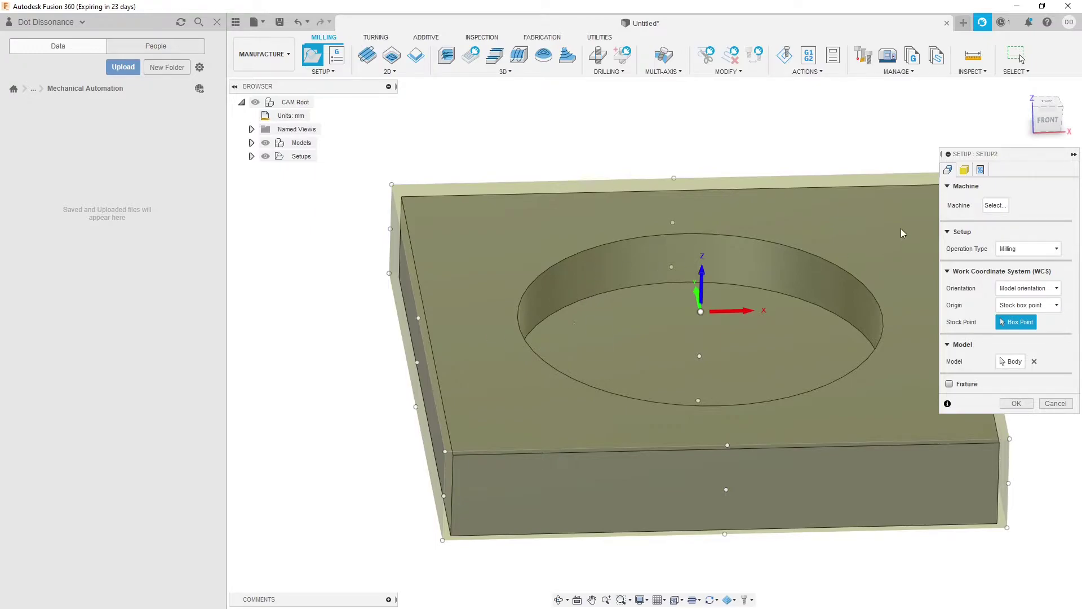
Set the setup stock to relative size with no additional stock (60 × 60 × 10 mm)
{"action": "left_click", "coordinate": [964, 171]}
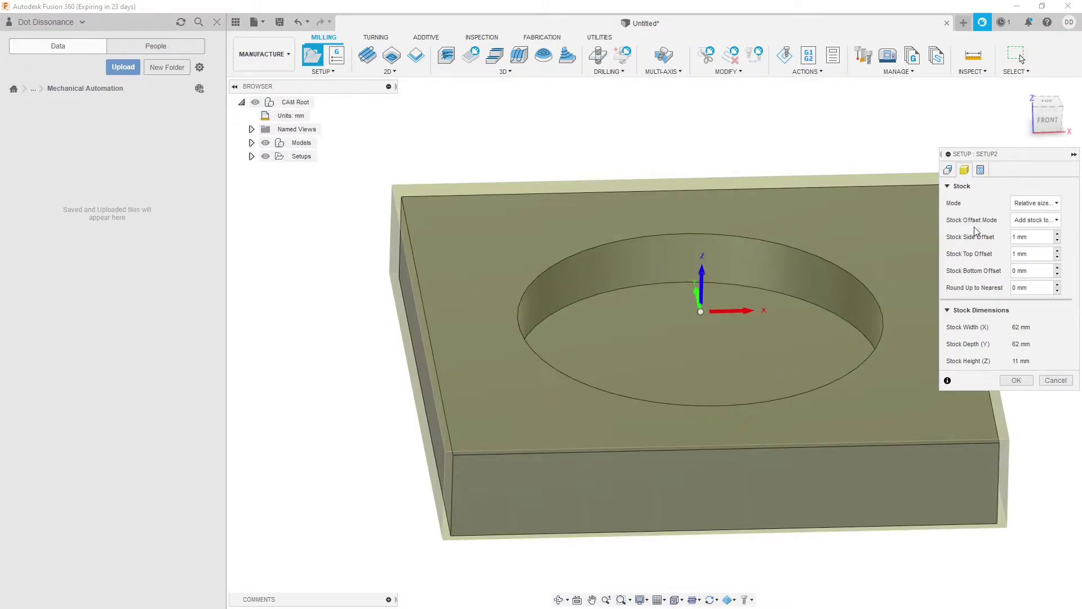
{"action": "left_click", "coordinate": [1040, 221]}
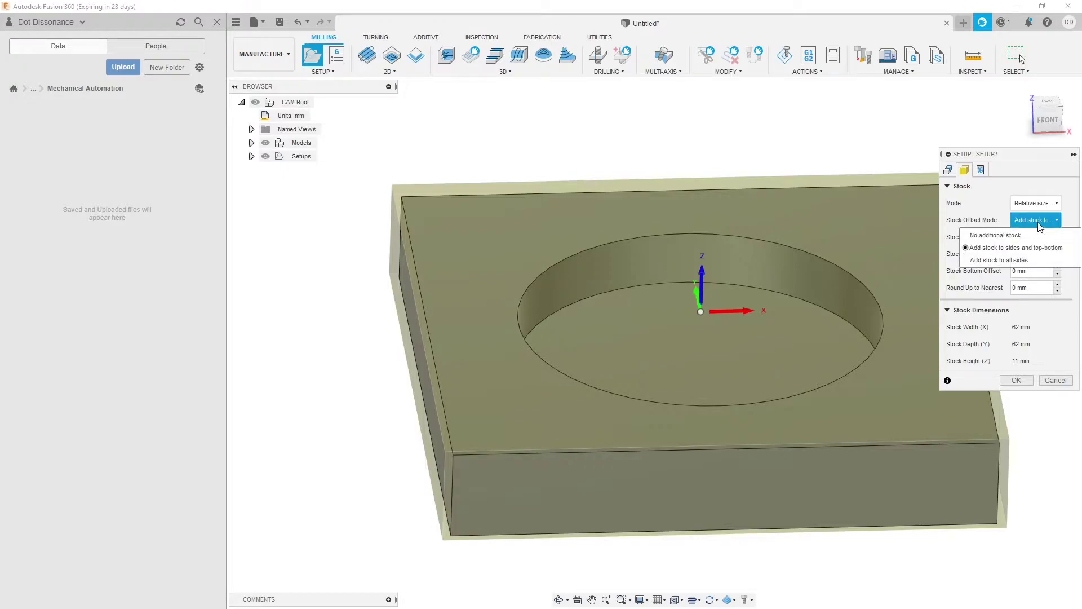
{"action": "left_click", "coordinate": [996, 236]}
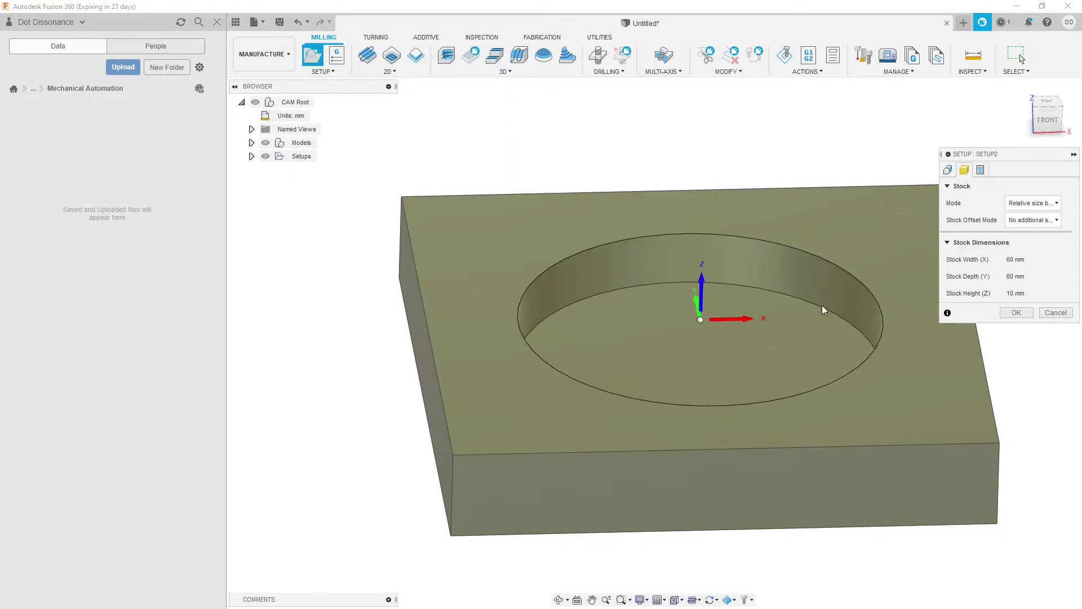
Orbit to a high isometric view to check the circular pocket
{"action": "middle_click_drag", "start_coordinate": [766, 447], "coordinate": [761, 423], "text": "shift"}
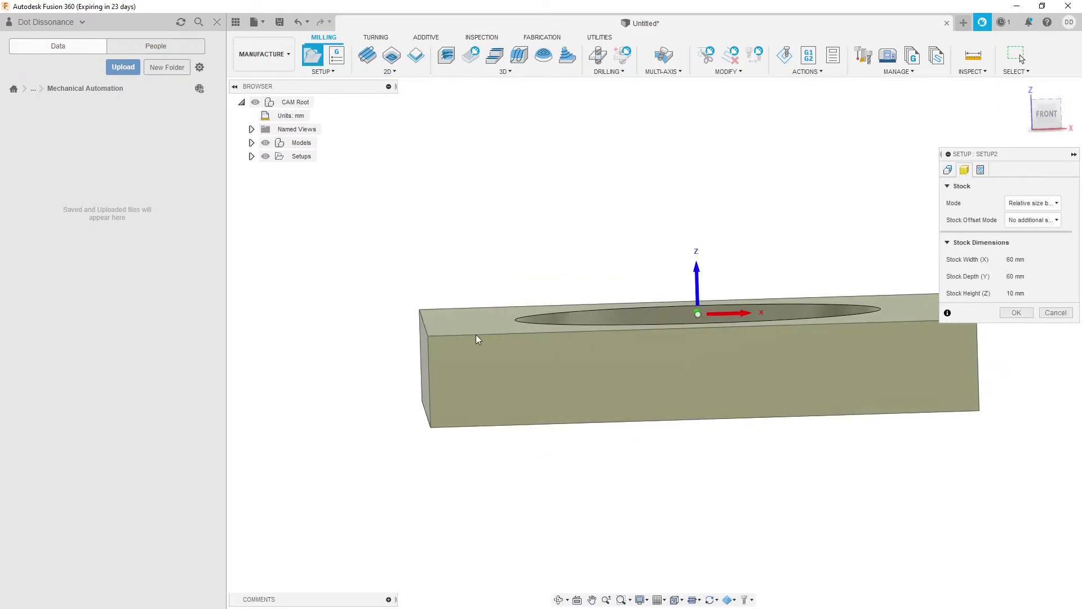
{"action": "middle_click_drag", "start_coordinate": [704, 339], "coordinate": [711, 383], "text": "shift"}
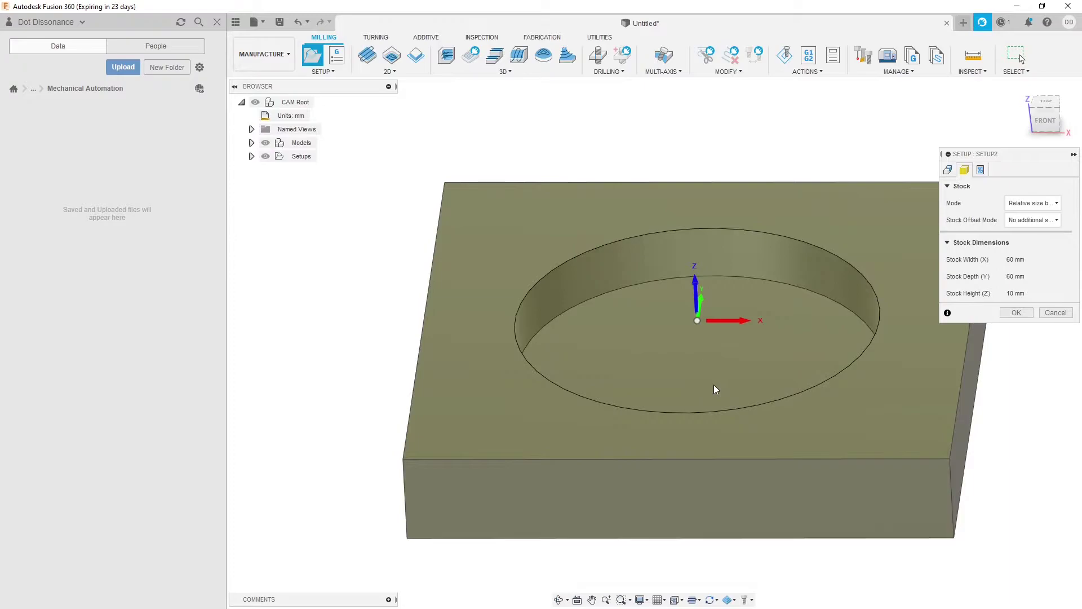
{"action": "scroll", "coordinate": [634, 282], "scroll_direction": "down", "scroll_amount": 2}
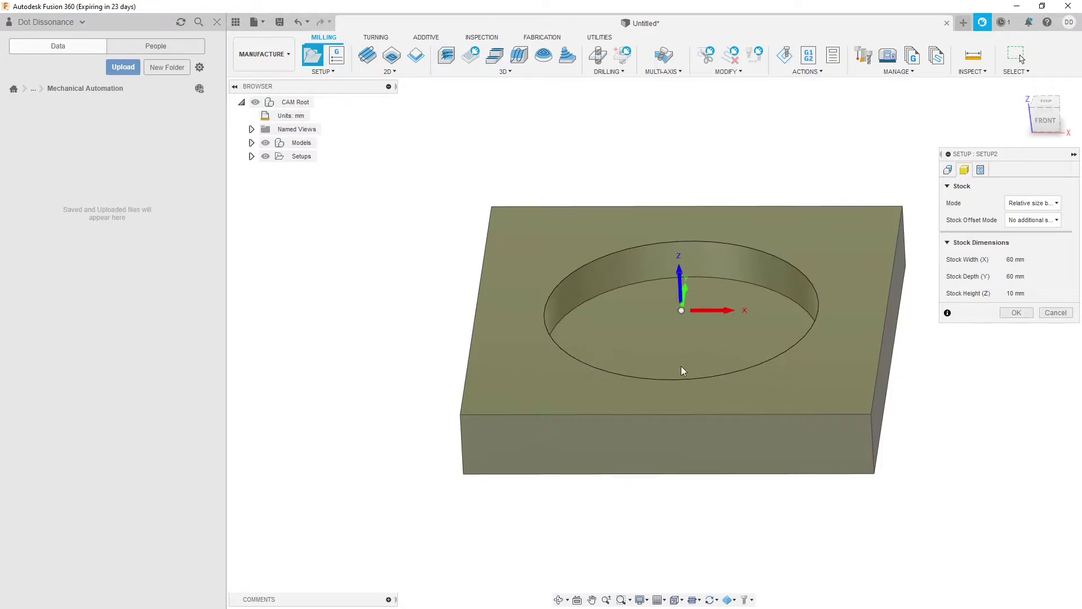
{"action": "middle_click_drag", "start_coordinate": [681, 367], "coordinate": [702, 421], "text": "shift"}
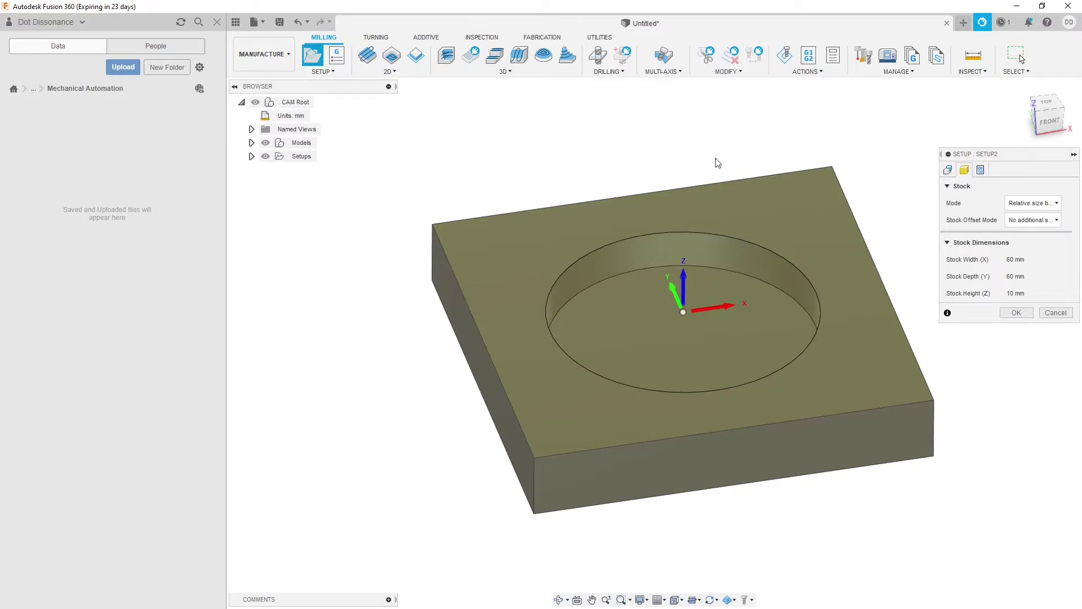
Accept the setup as Setup2 and return to the Select tool
{"action": "left_click", "coordinate": [1016, 312]}
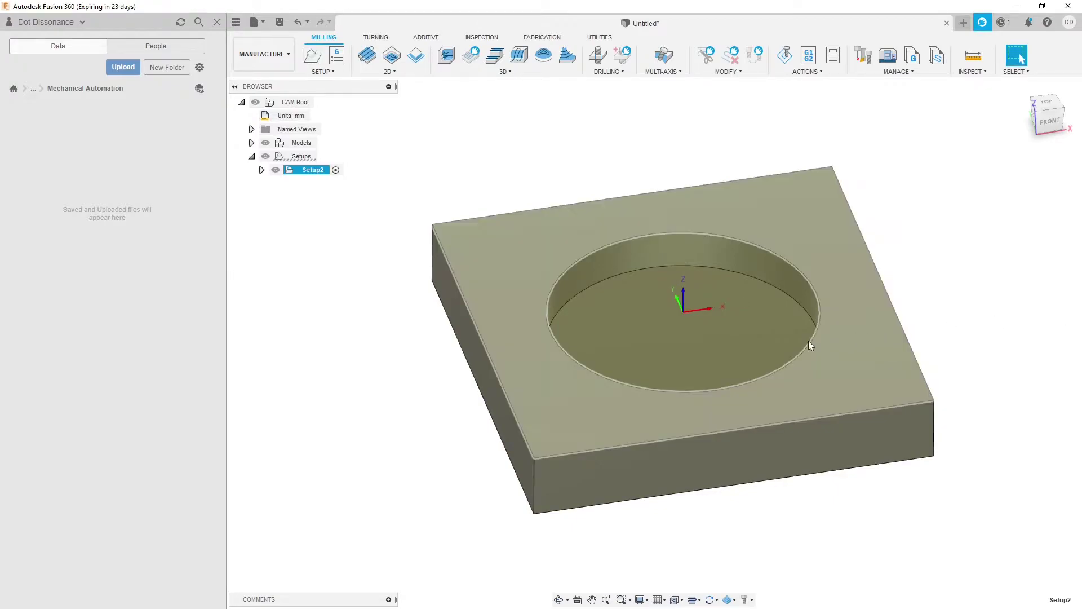
{"action": "mouse_move", "coordinate": [663, 484]}
{"action": "left_mouse_down"}
{"action": "mouse_move", "coordinate": [647, 459]}
{"action": "mouse_move", "coordinate": [675, 478]}
{"action": "mouse_move", "coordinate": [663, 476]}
{"action": "mouse_move", "coordinate": [670, 491]}
{"action": "left_mouse_up"}
{"action": "key", "text": "Escape"}
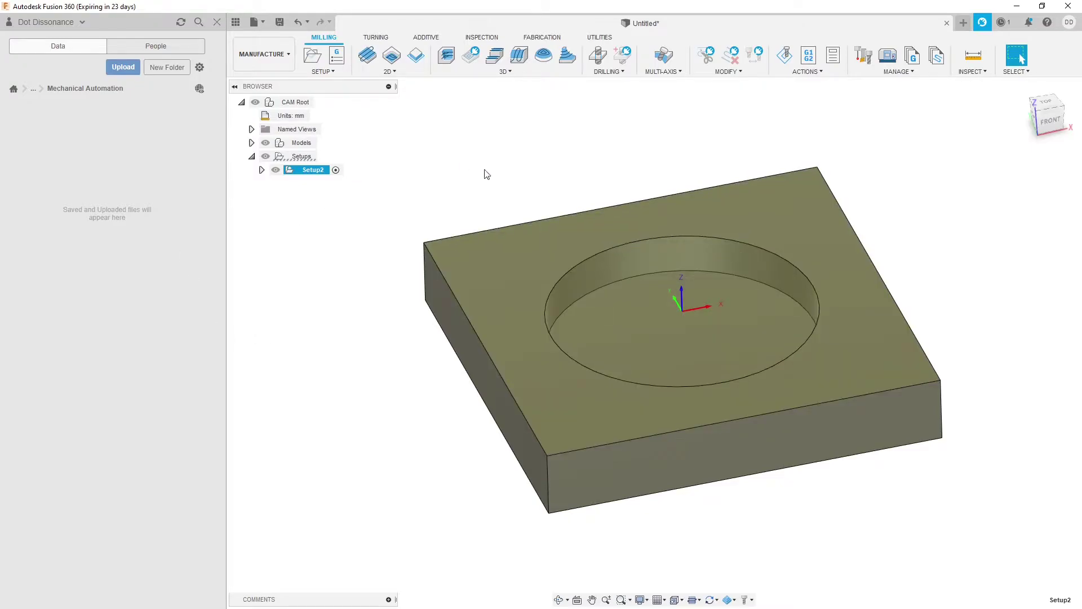
Start a 3D Adaptive Clearing toolpath and move the ADAPTIVE2 dialog into view
{"action": "left_click", "coordinate": [508, 72]}
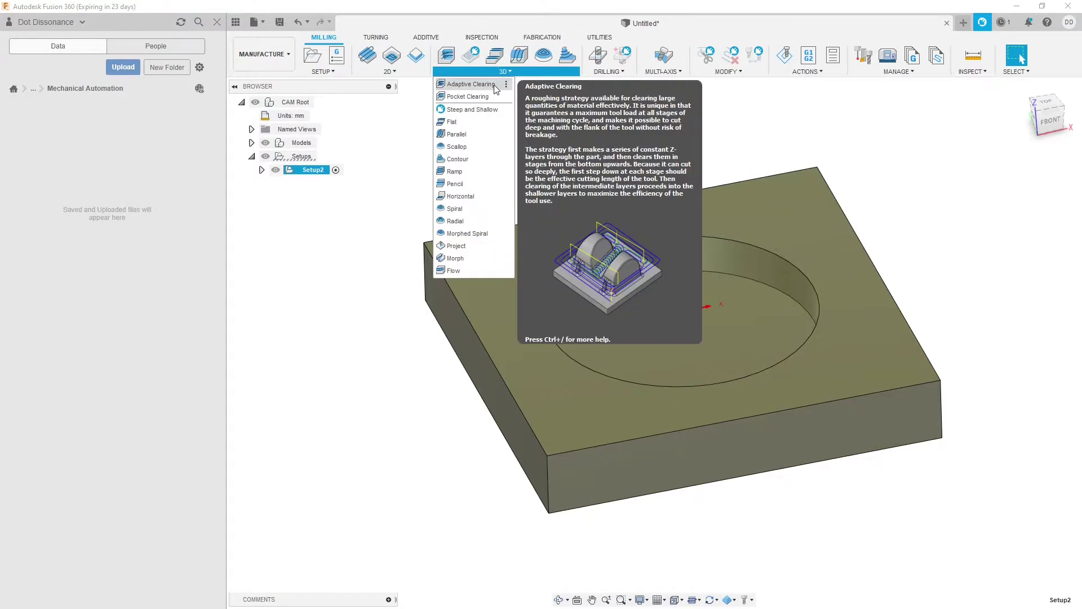
{"action": "left_click", "coordinate": [460, 86]}
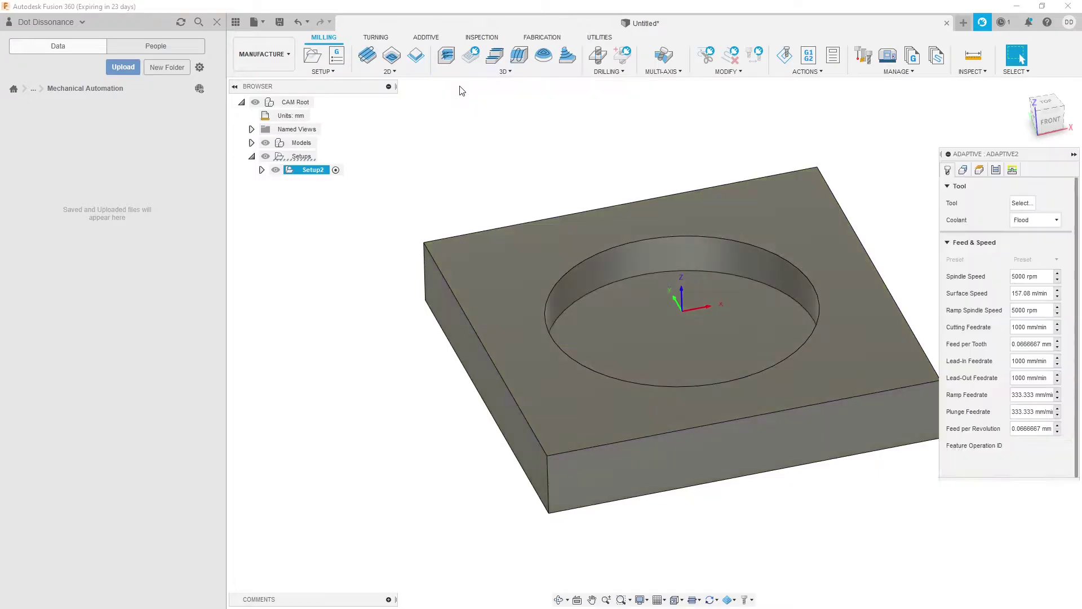
{"action": "left_click_drag", "start_coordinate": [996, 157], "coordinate": [873, 125]}
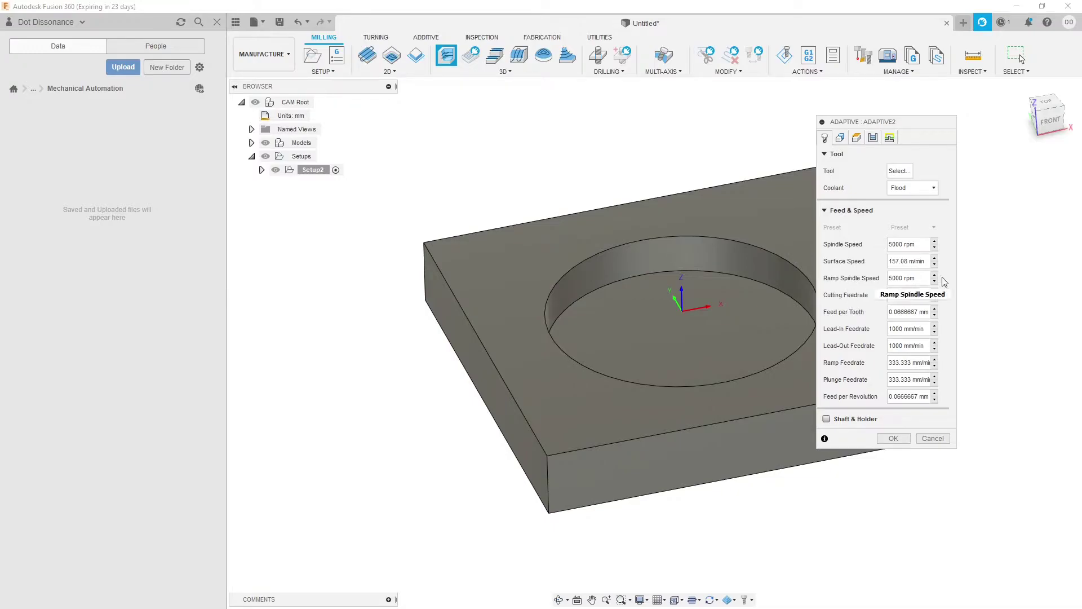
{"action": "mouse_move", "coordinate": [942, 277]}
{"action": "left_click", "coordinate": [893, 438]}
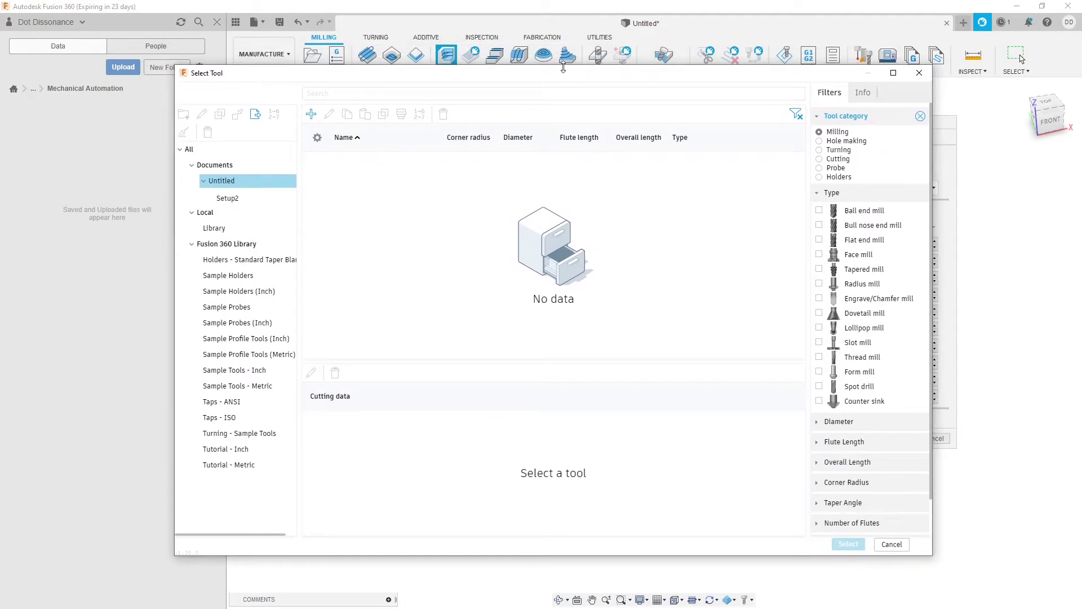
{"action": "left_click", "coordinate": [919, 73]}
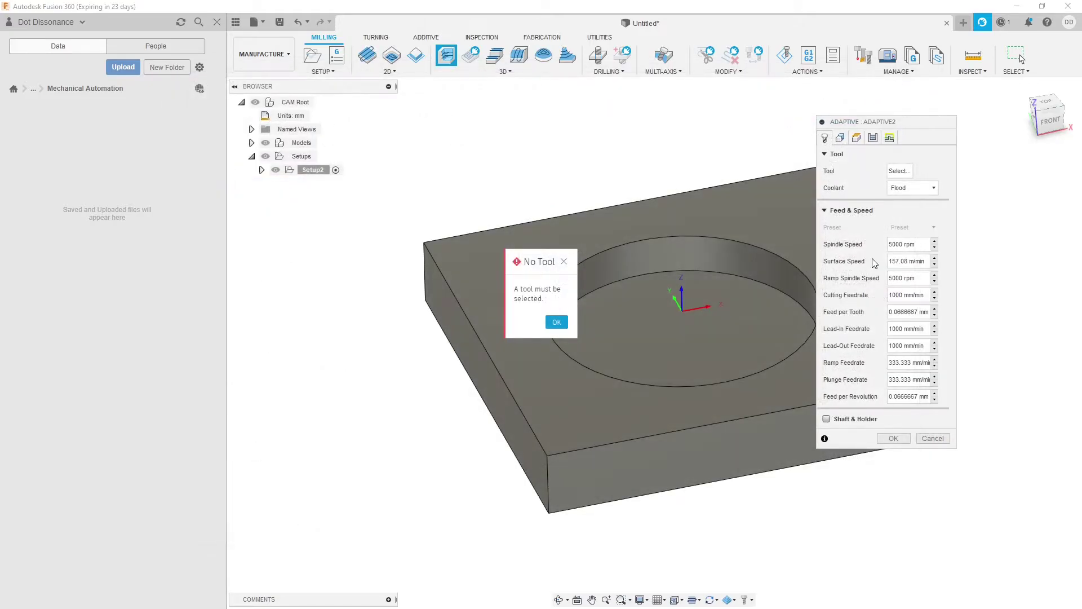
{"action": "left_click", "coordinate": [564, 260]}
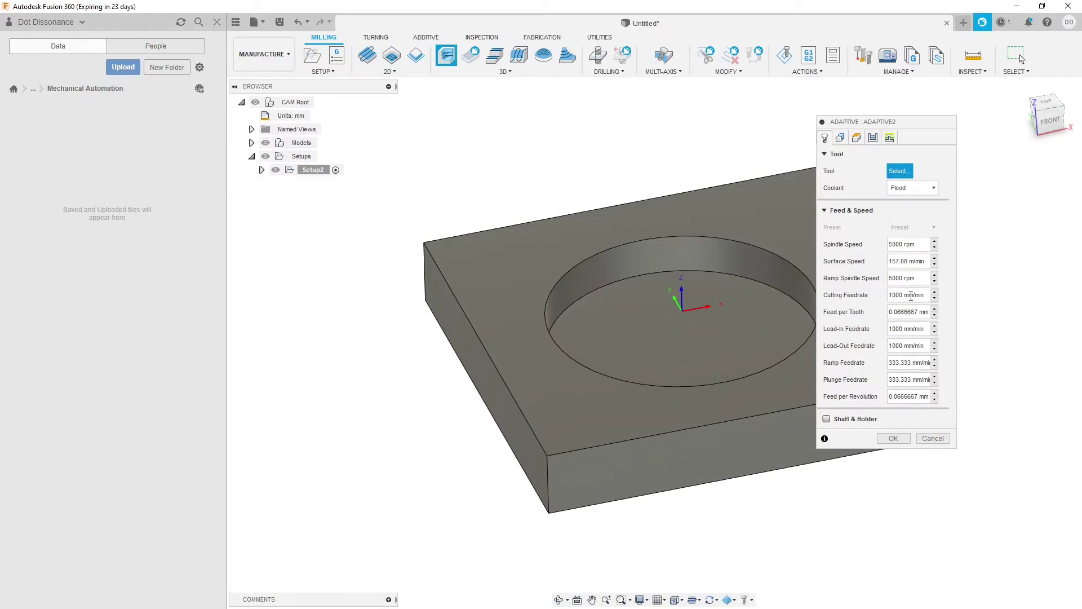
Open the Select Tool library and browse the empty Local Library
{"action": "left_click", "coordinate": [901, 172]}
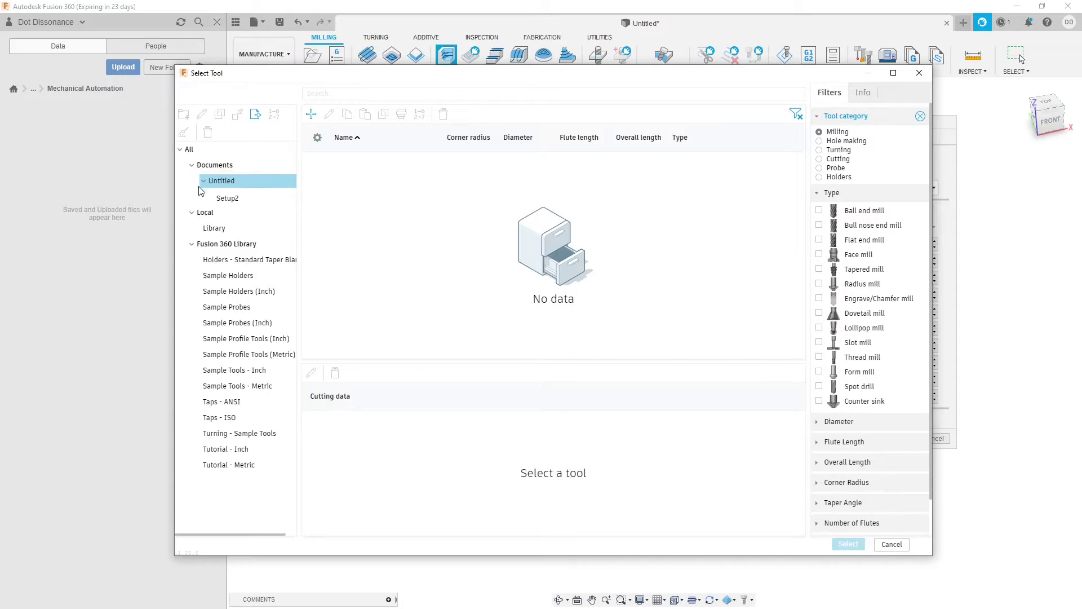
{"action": "left_click", "coordinate": [232, 229]}
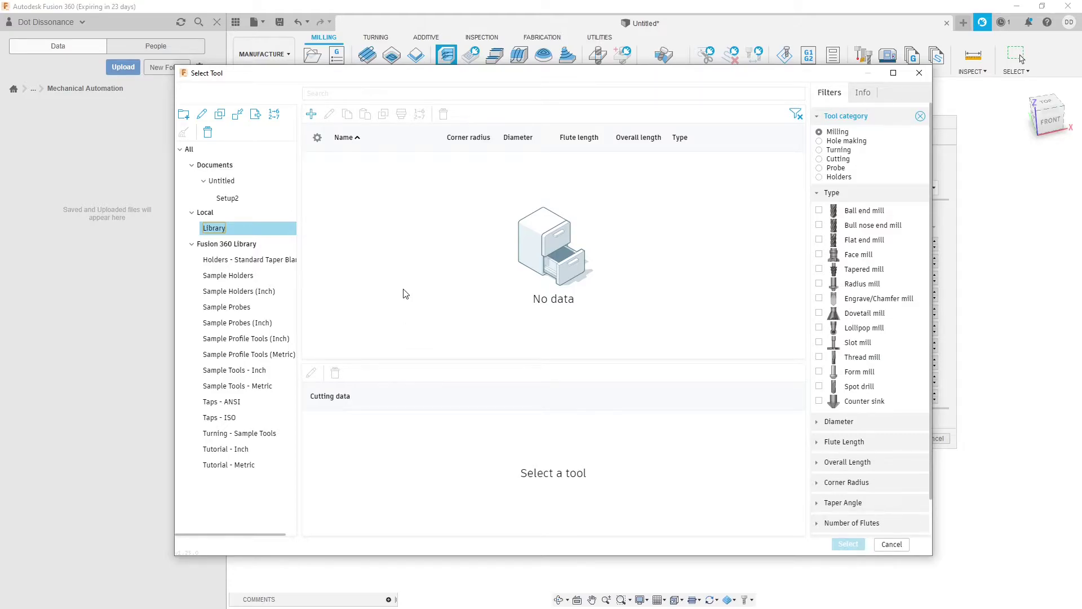
{"action": "left_click", "coordinate": [239, 228]}
Start a new tool in the local Library to show the tool type choices
{"action": "left_click", "coordinate": [313, 120]}
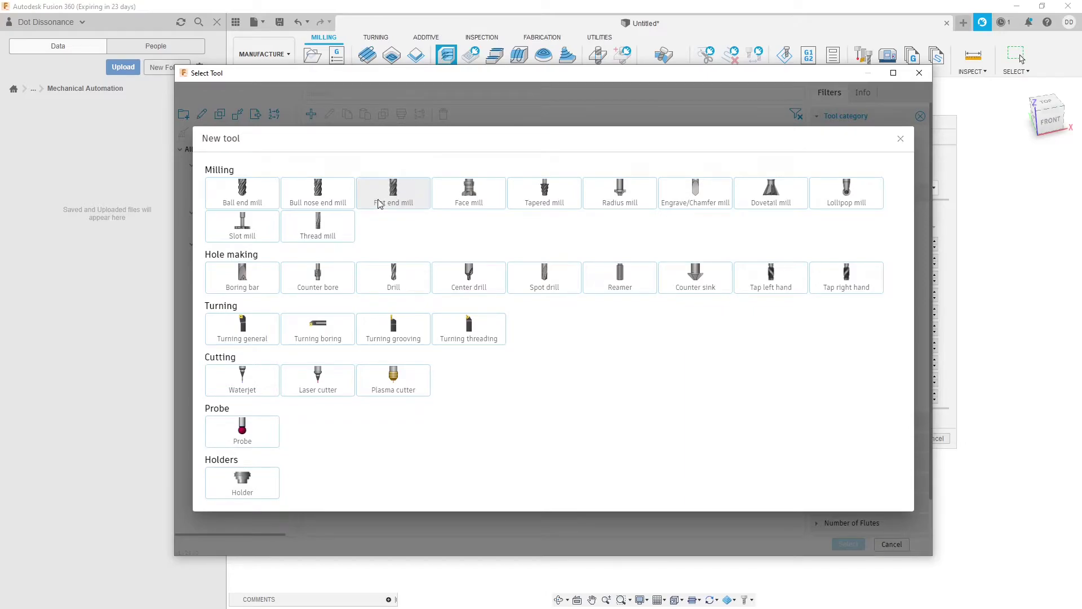
Create a flat end mill with the description '.25in Flat Endmill'
{"action": "left_click", "coordinate": [408, 192]}
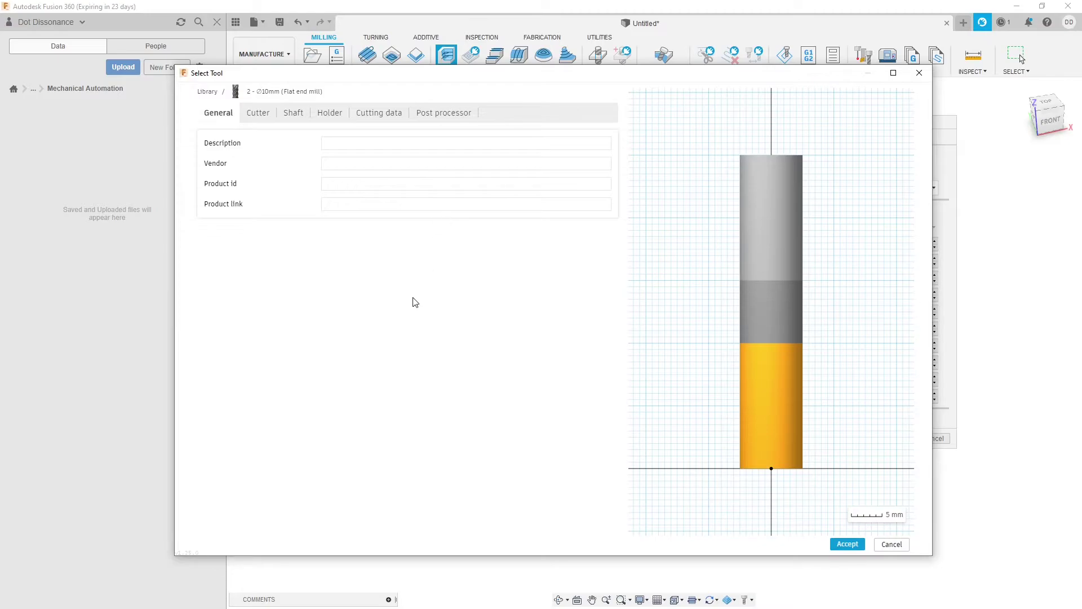
{"action": "mouse_move", "coordinate": [528, 73]}
{"action": "left_mouse_down"}
{"action": "mouse_move", "coordinate": [535, 92]}
{"action": "mouse_move", "coordinate": [530, 63]}
{"action": "left_mouse_up"}
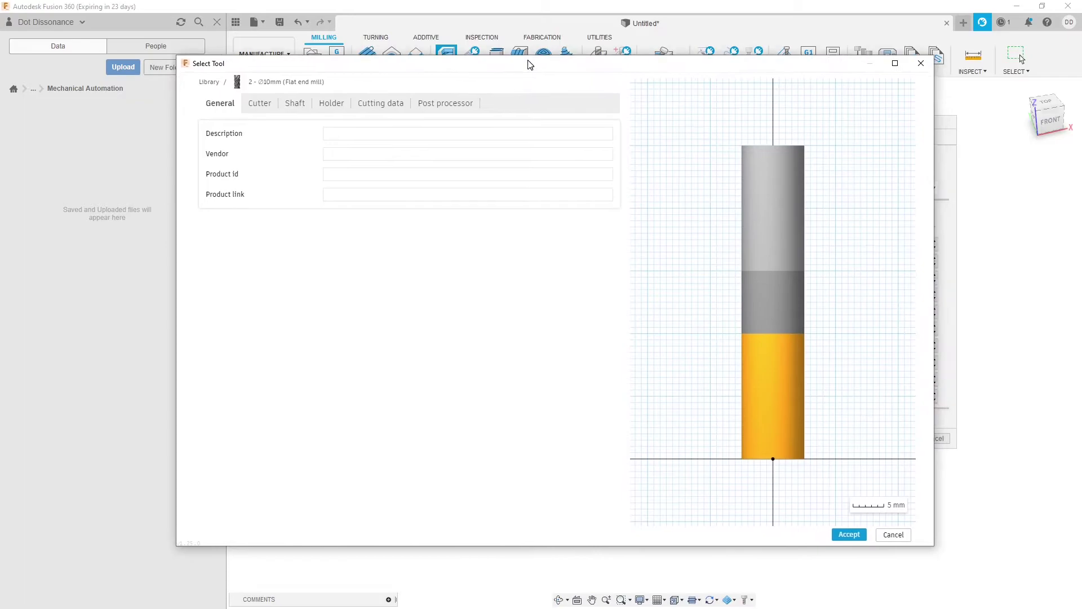
{"action": "left_click", "coordinate": [346, 135]}
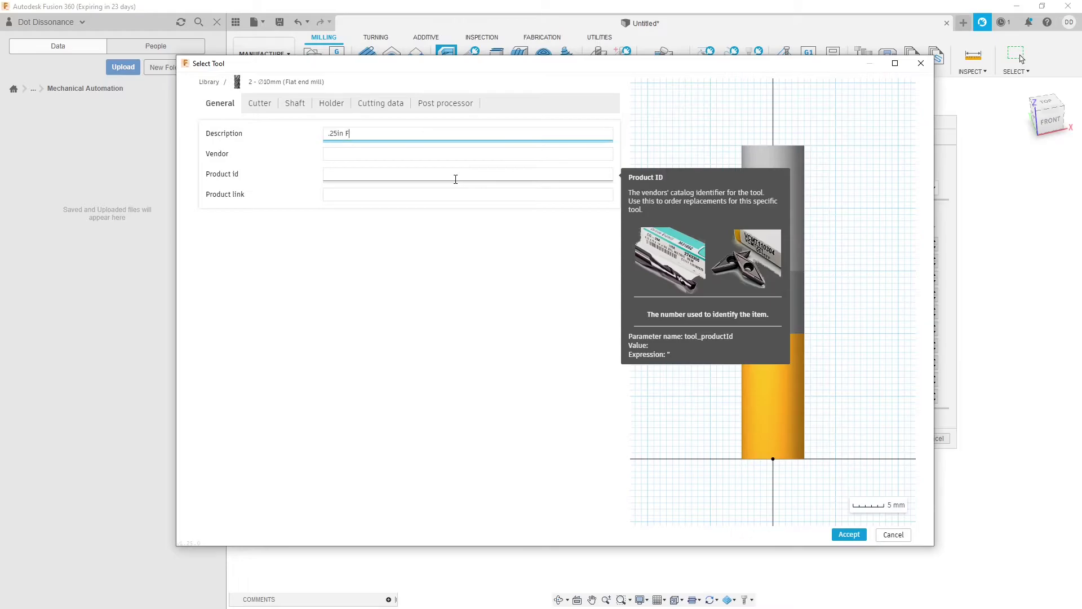
{"action": "type", "text": "lat Endmill"}
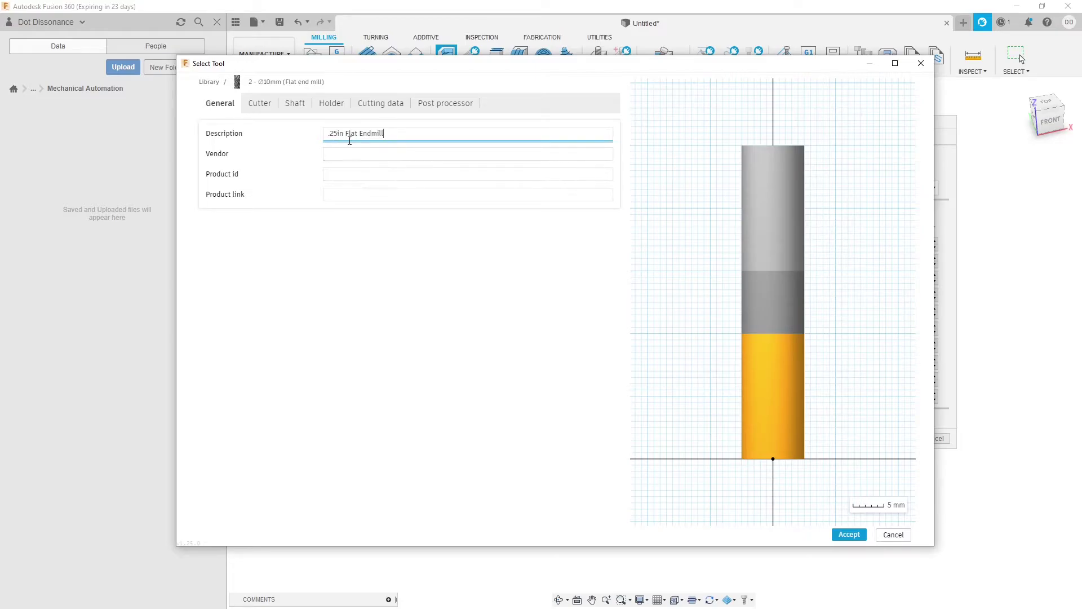
{"action": "left_click", "coordinate": [260, 104]}
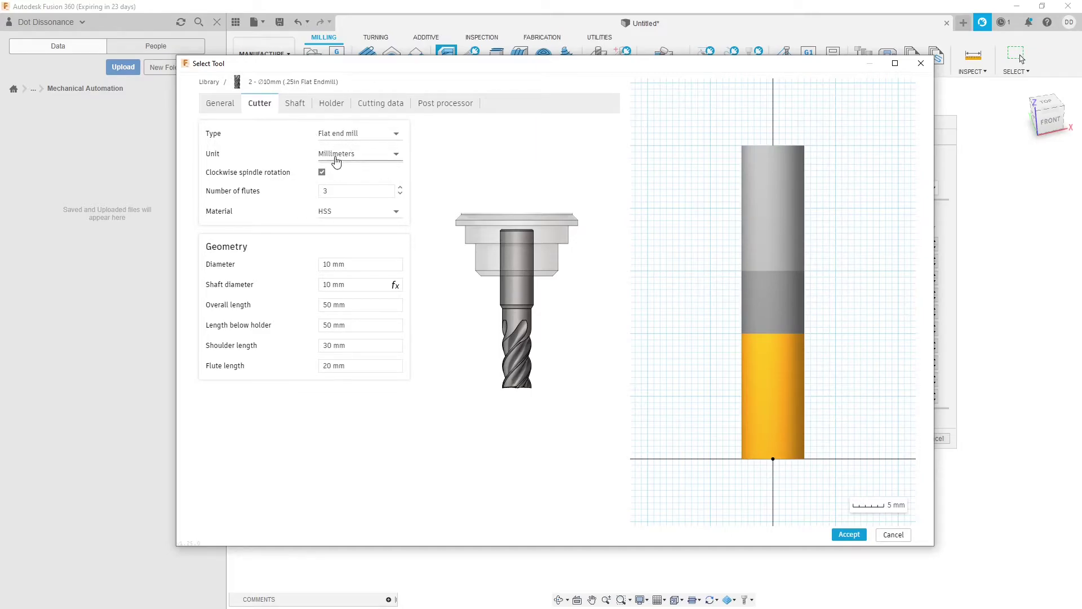
Set the end mill's Unit to Inches in the Cutter tab
{"action": "left_click", "coordinate": [372, 157]}
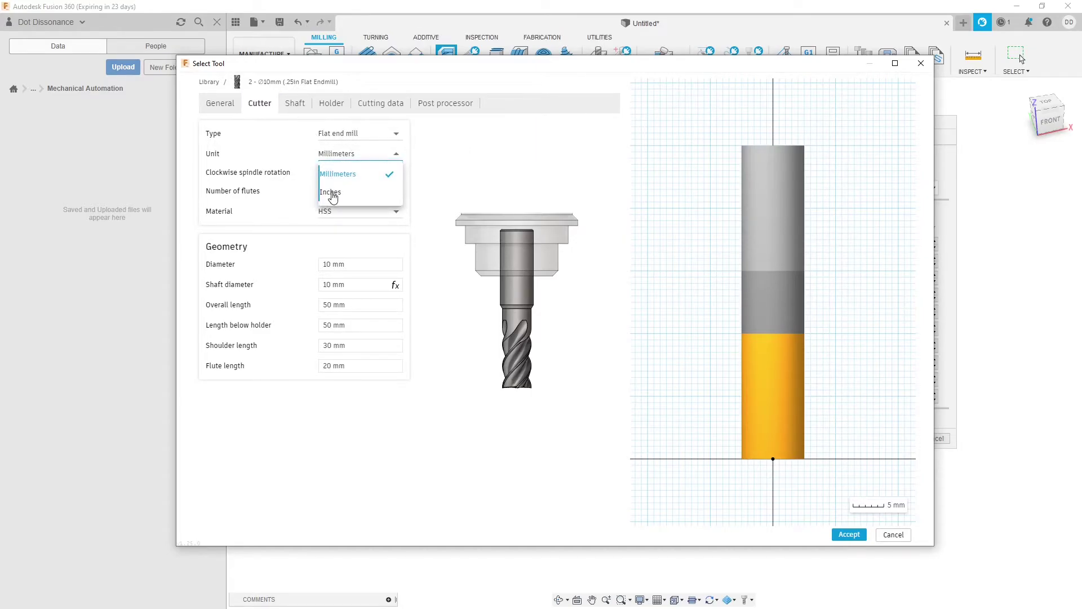
{"action": "left_click", "coordinate": [332, 193]}
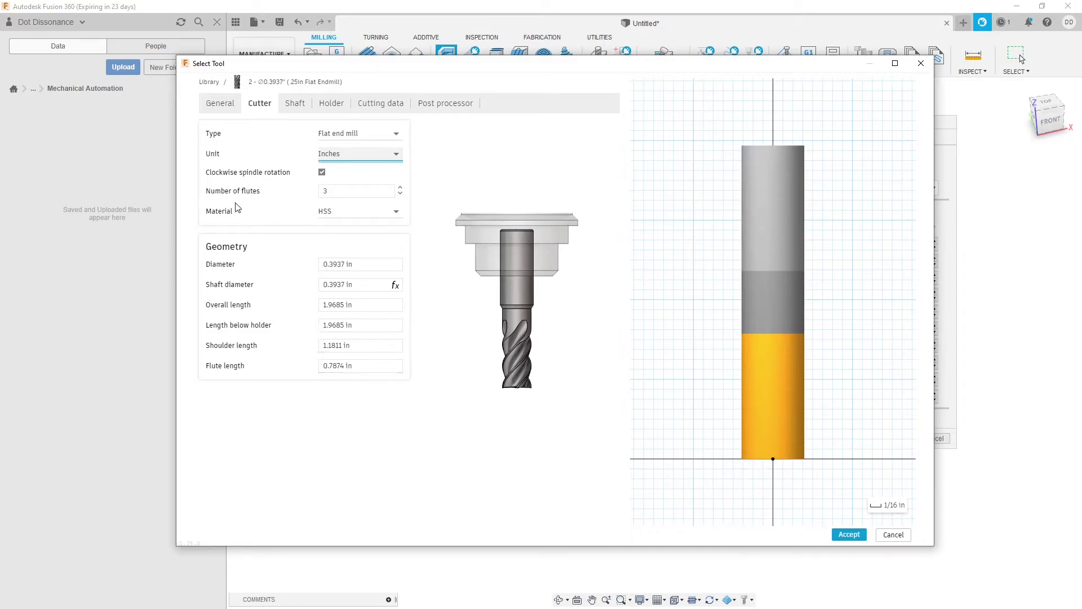
Set Number of flutes 2, Diameter and Shaft diameter 0.25 in, Overall length 2 in
{"action": "left_click", "coordinate": [345, 190]}
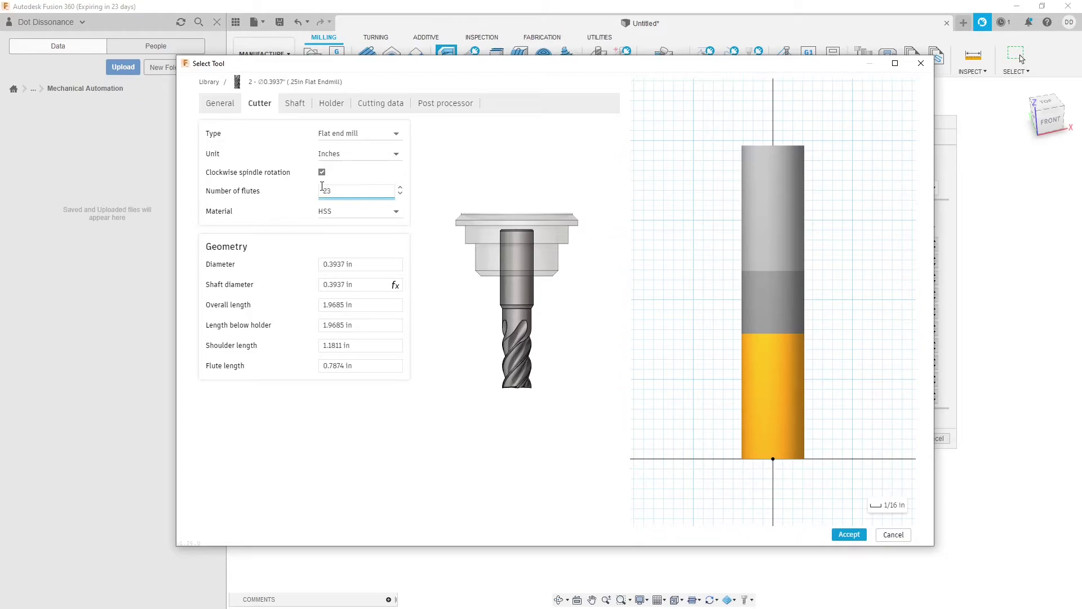
{"action": "type", "text": "2"}
{"action": "left_click", "coordinate": [370, 265]}
{"action": "type", "text": "10 mm"}
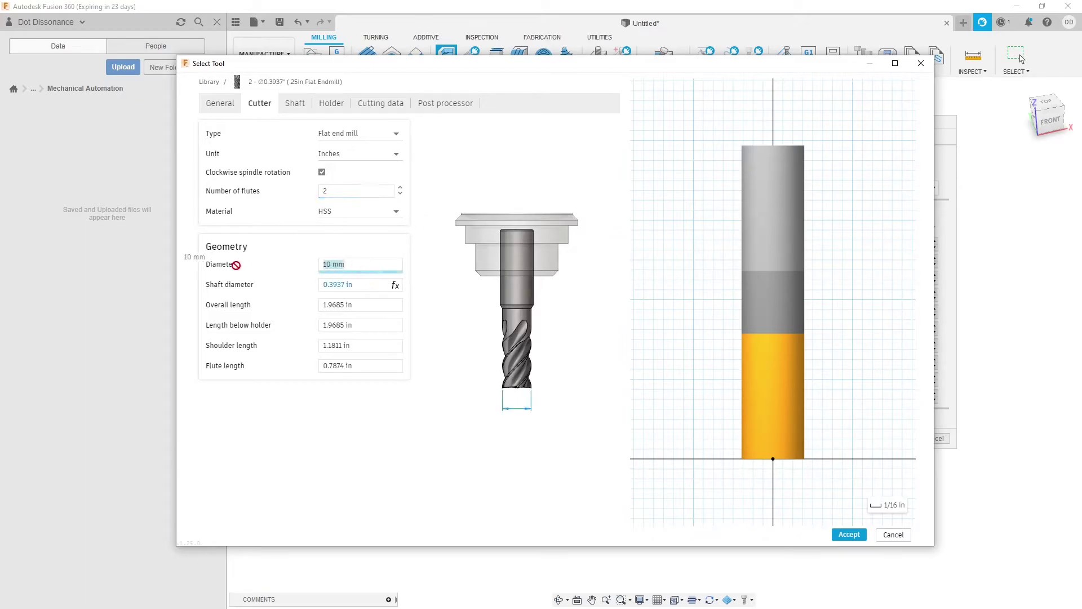
{"action": "key", "text": "Return"}
{"action": "type", "text": ".25"}
{"action": "left_click", "coordinate": [369, 283]}
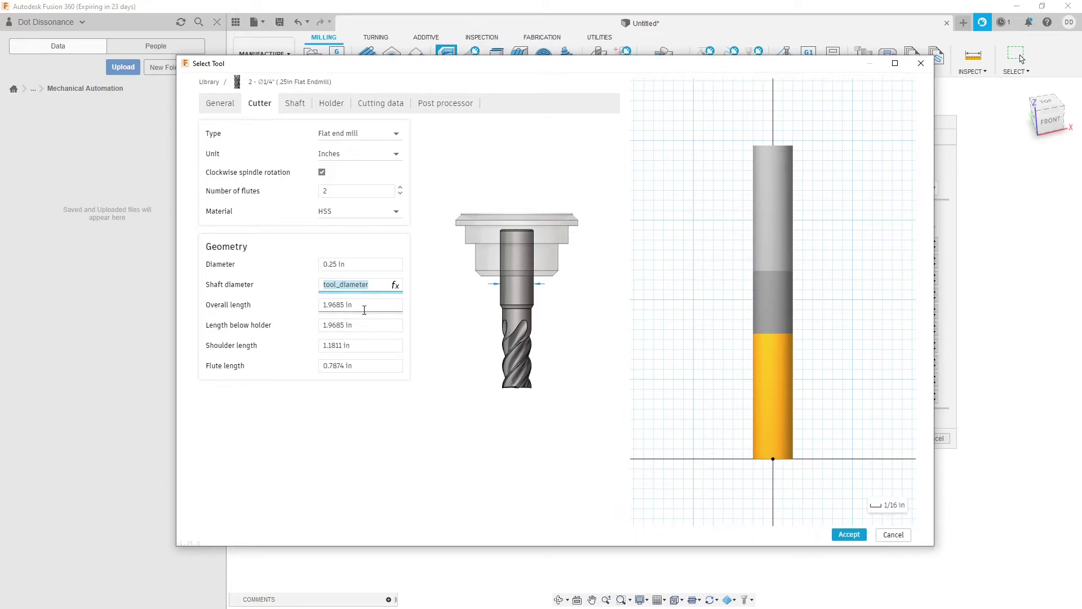
{"action": "left_click", "coordinate": [366, 305]}
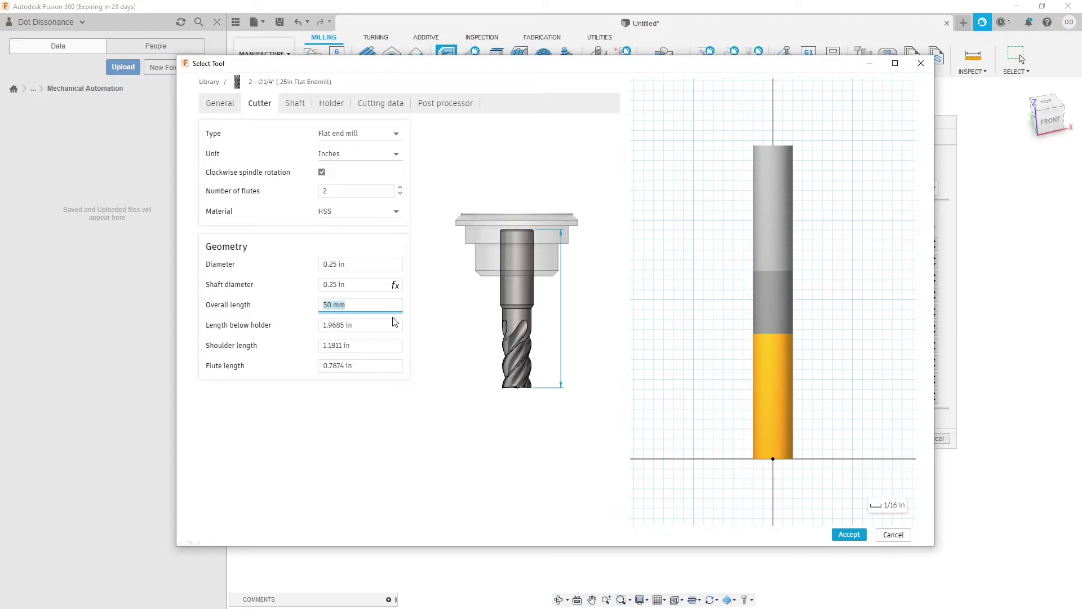
{"action": "type", "text": "2"}
{"action": "key", "text": "Tab"}
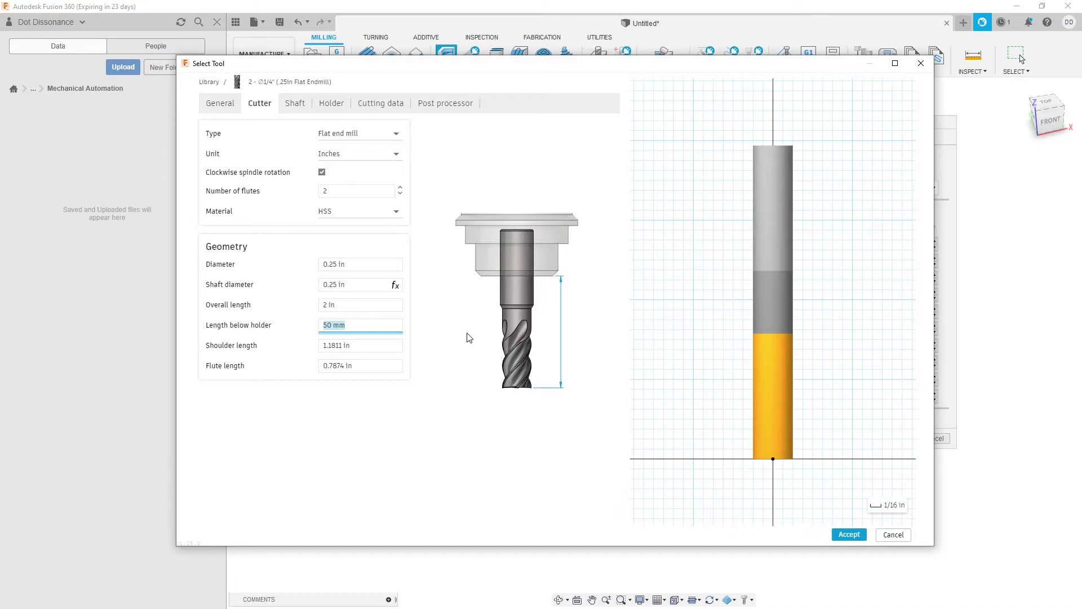
Give the endmill a 0.75 in shoulder length and 0.5 in flute length, keeping 1 in below holder
{"action": "type", "text": "1.5"}
{"action": "key", "text": "Return"}
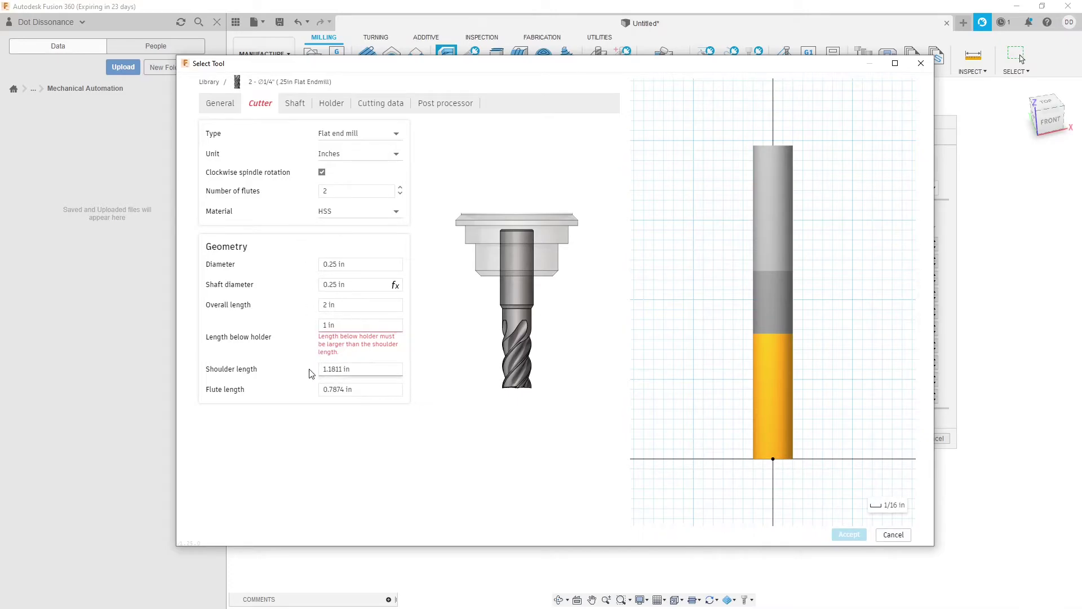
{"action": "left_click", "coordinate": [335, 369]}
{"action": "left_click_drag", "start_coordinate": [335, 369], "coordinate": [281, 380]}
{"action": "type", "text": ".75"}
{"action": "left_click", "coordinate": [364, 391]}
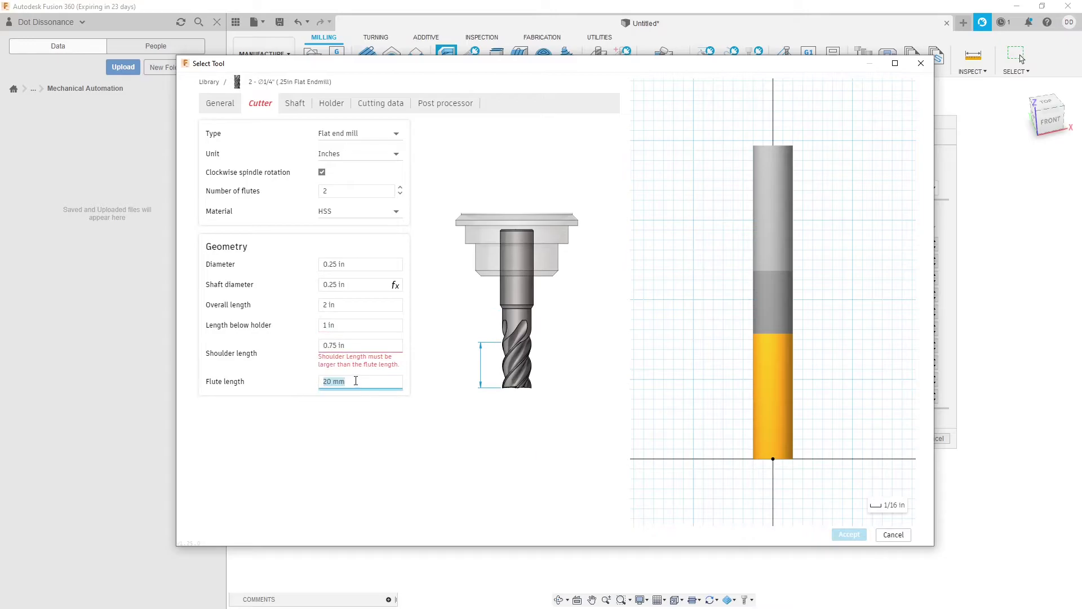
{"action": "type", "text": "0.5"}
{"action": "left_click", "coordinate": [359, 324]}
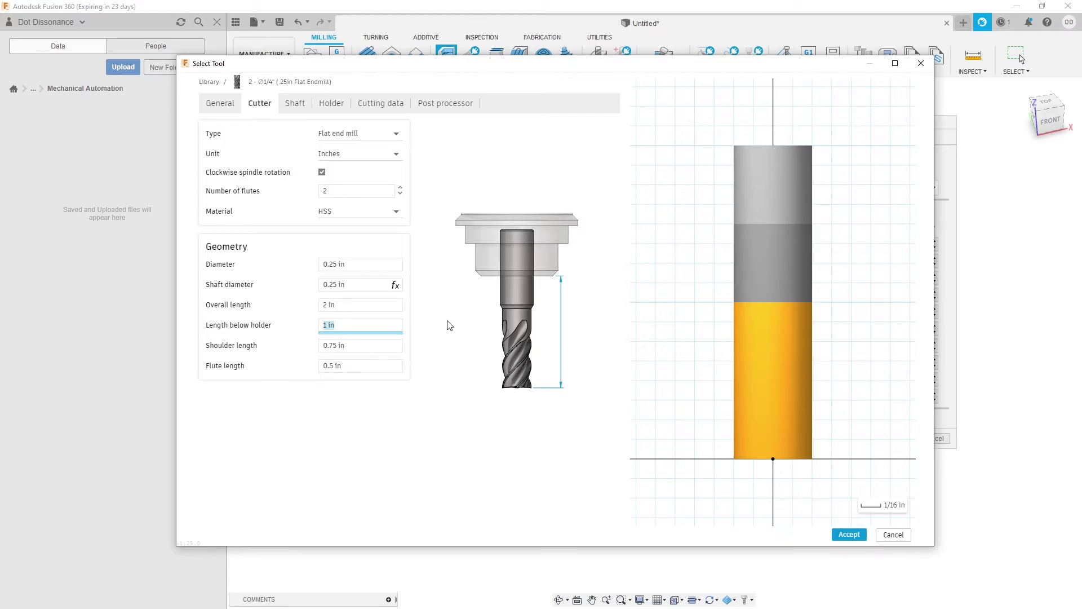
Review the Shaft, Holder, Cutting data and Post processor tabs, then accept the tool into the library
{"action": "left_click", "coordinate": [291, 107]}
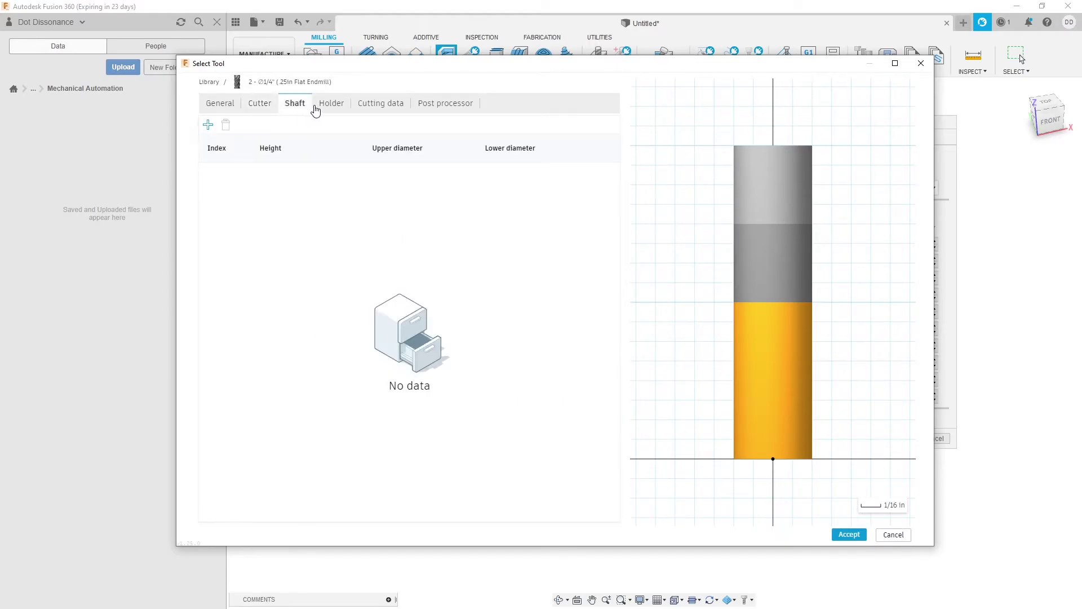
{"action": "left_click", "coordinate": [332, 107]}
{"action": "left_click", "coordinate": [379, 108]}
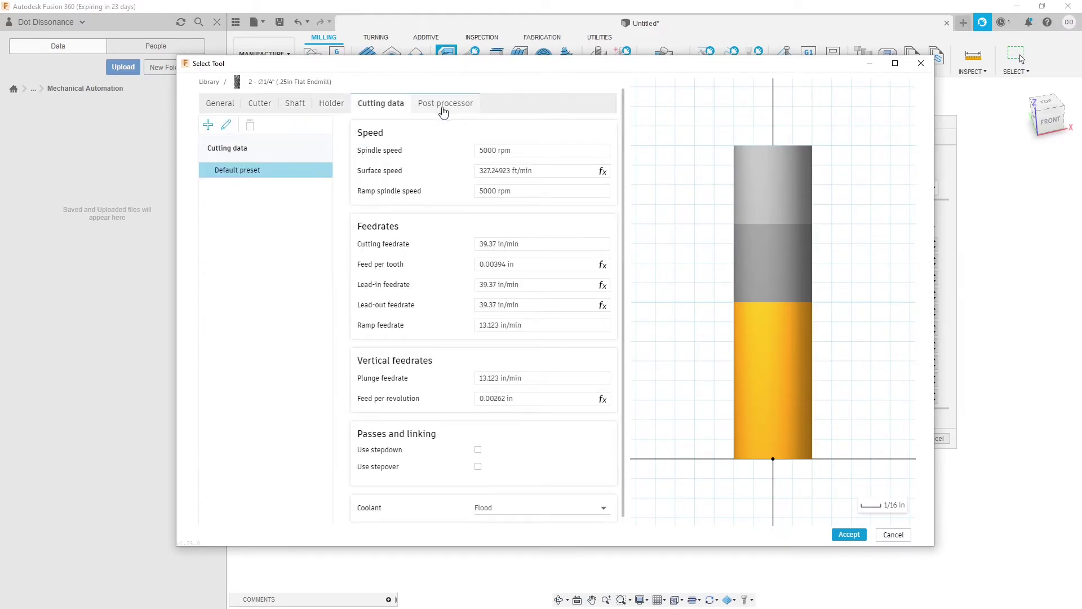
{"action": "left_click", "coordinate": [443, 110]}
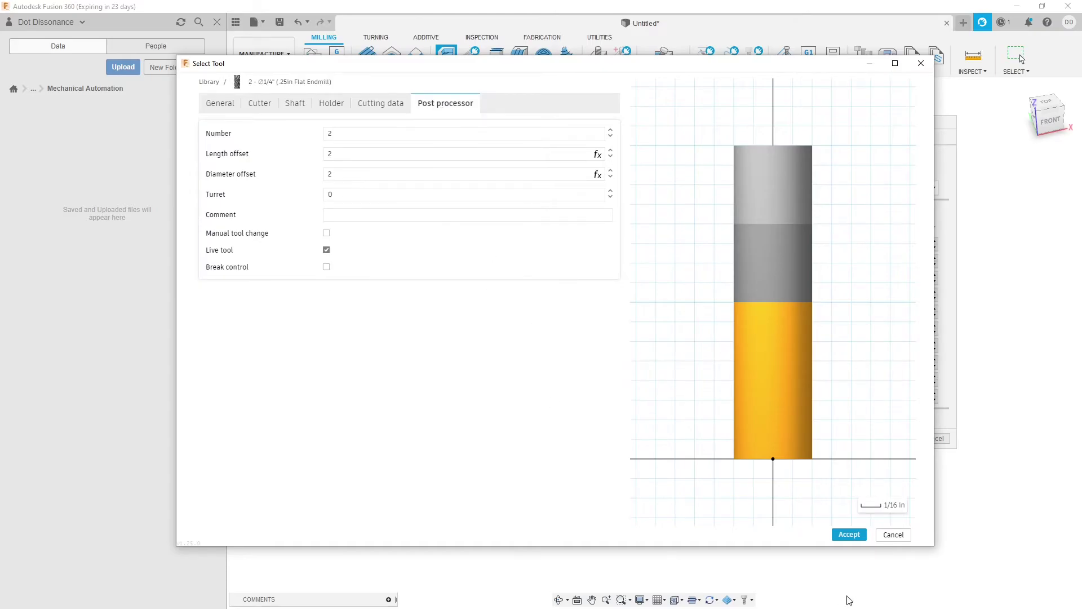
{"action": "left_click", "coordinate": [841, 537]}
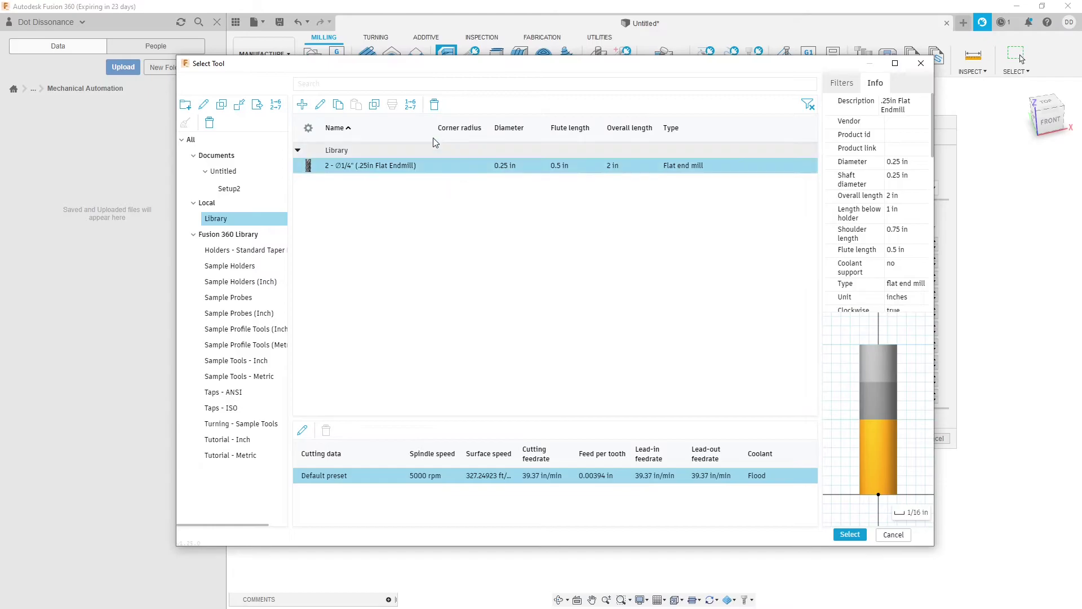
Select the quarter-inch flat endmill #2 as the adaptive operation's tool
{"action": "mouse_move", "coordinate": [445, 65]}
{"action": "left_mouse_down"}
{"action": "mouse_move", "coordinate": [469, 111]}
{"action": "mouse_move", "coordinate": [450, 86]}
{"action": "mouse_move", "coordinate": [455, 67]}
{"action": "left_mouse_up"}
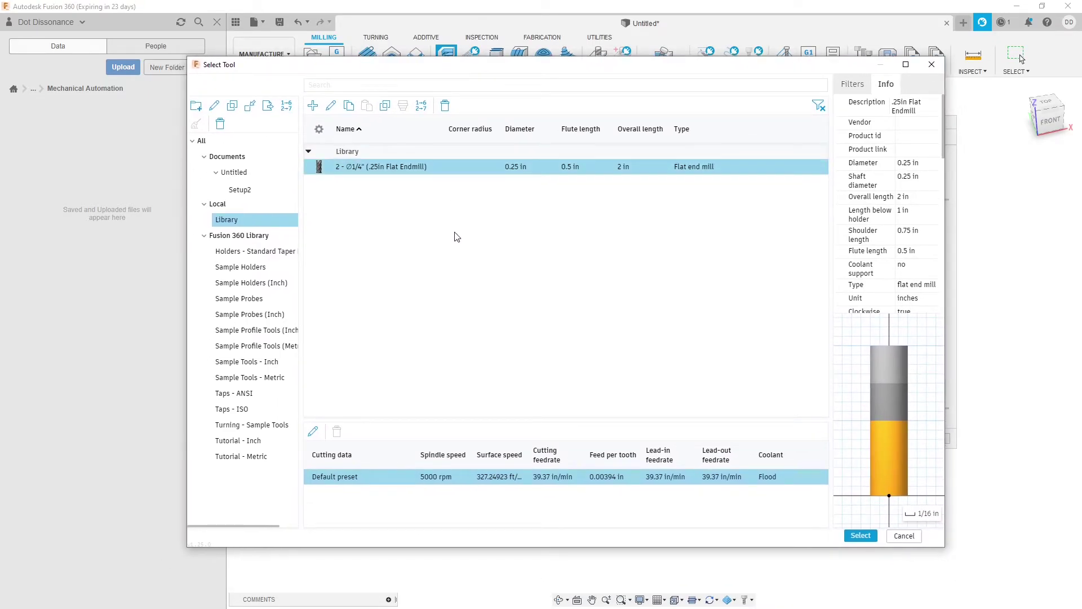
{"action": "left_click", "coordinate": [861, 536]}
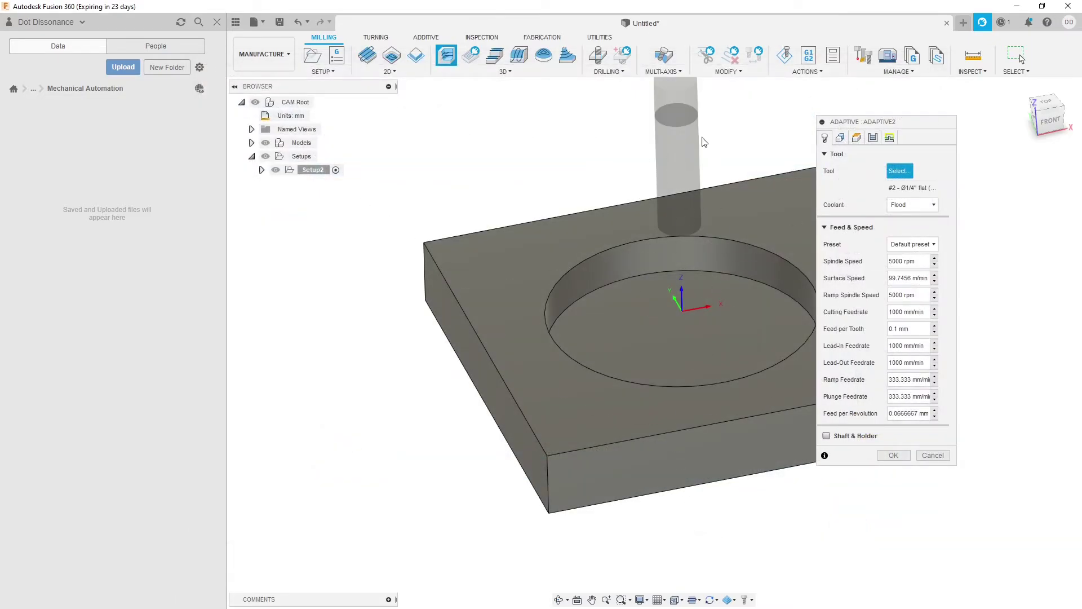
{"action": "mouse_move", "coordinate": [658, 326]}
{"action": "middle_mouse_down", "text": "shift"}
{"action": "mouse_move", "coordinate": [629, 399]}
{"action": "mouse_move", "coordinate": [599, 370]}
{"action": "mouse_move", "coordinate": [696, 361]}
{"action": "mouse_move", "coordinate": [654, 329]}
{"action": "middle_mouse_up", "text": "shift"}
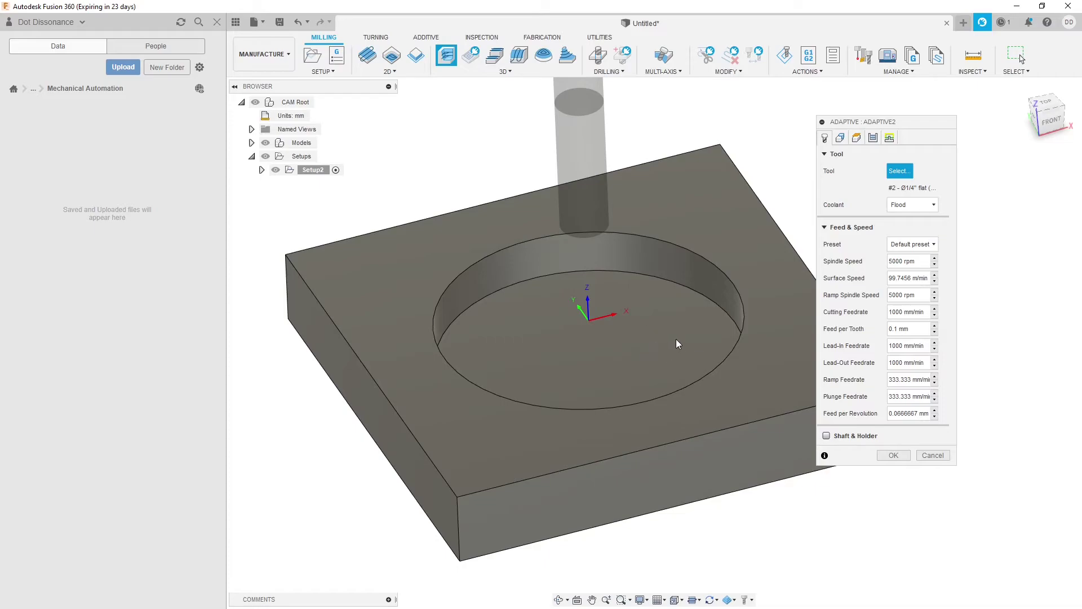
{"action": "scroll", "coordinate": [682, 335], "scroll_direction": "down", "scroll_amount": 3}
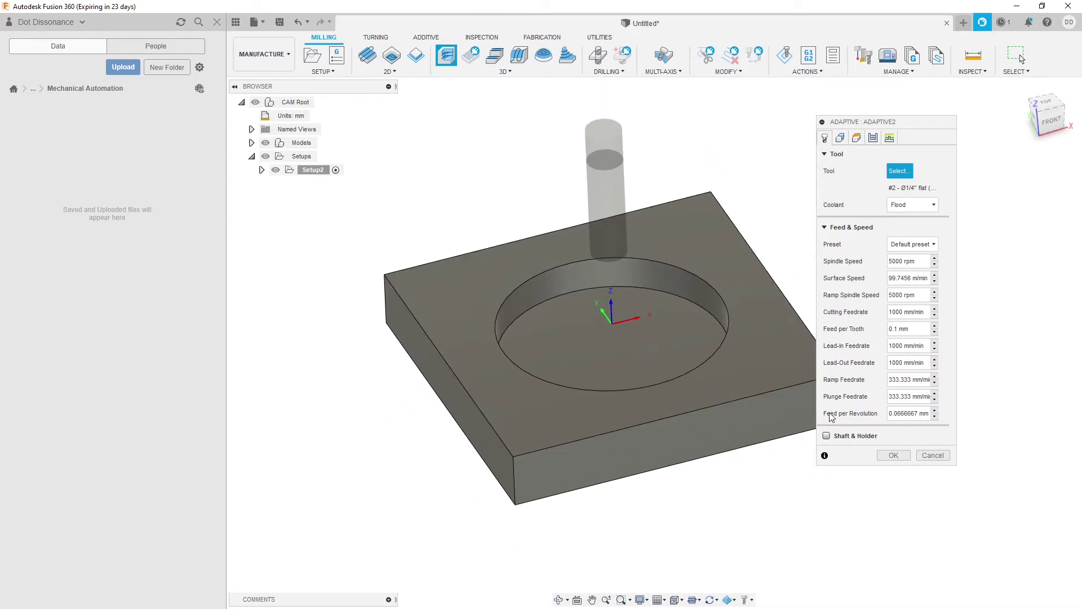
Review the operation's Geometry, Heights and Passes settings, ending back on the Tool tab
{"action": "left_click", "coordinate": [840, 138]}
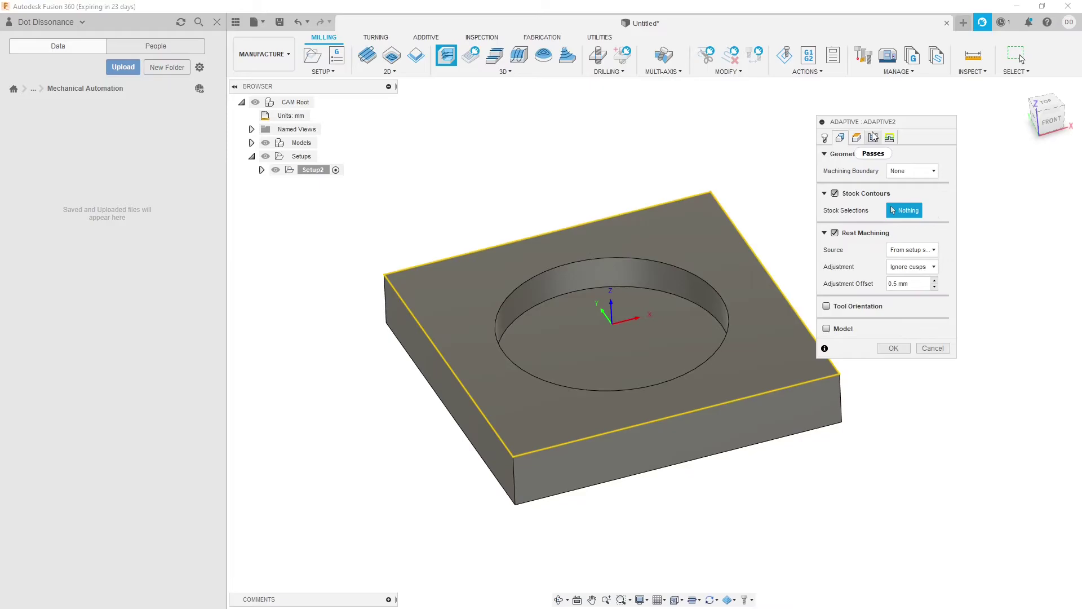
{"action": "left_click", "coordinate": [856, 138]}
{"action": "left_click", "coordinate": [872, 138]}
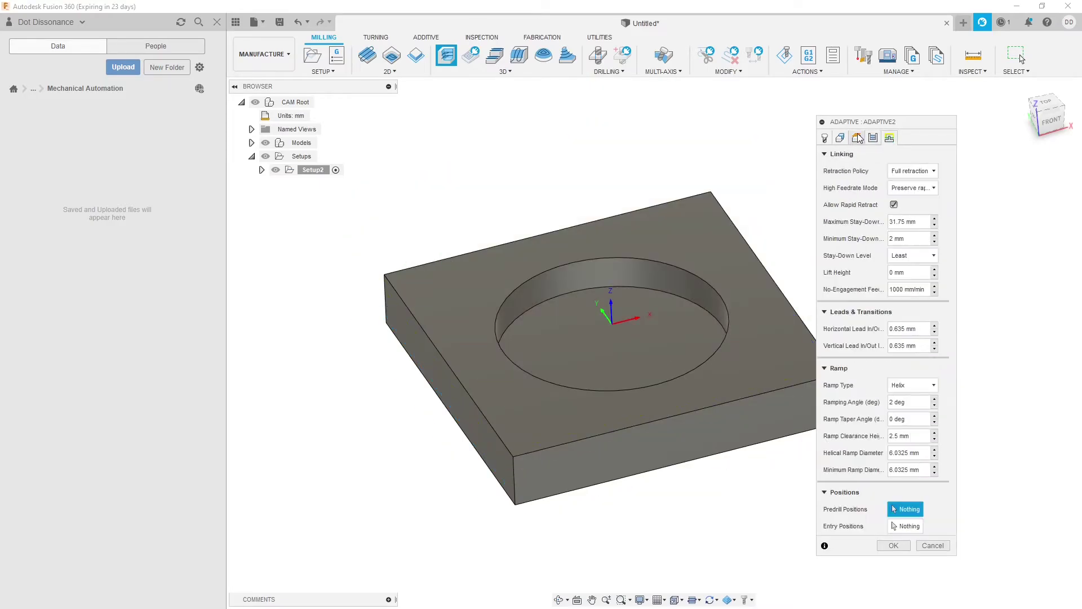
{"action": "left_click", "coordinate": [825, 138]}
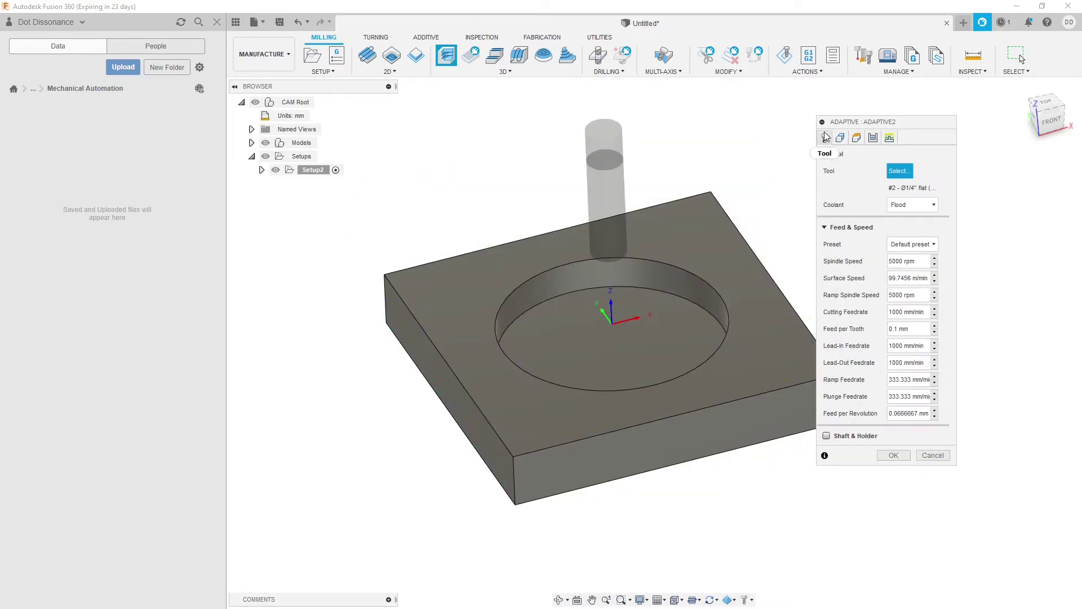
Generate the Adaptive2 toolpath and orbit around the block to inspect its spiral inside the pocket
{"action": "left_click", "coordinate": [895, 459]}
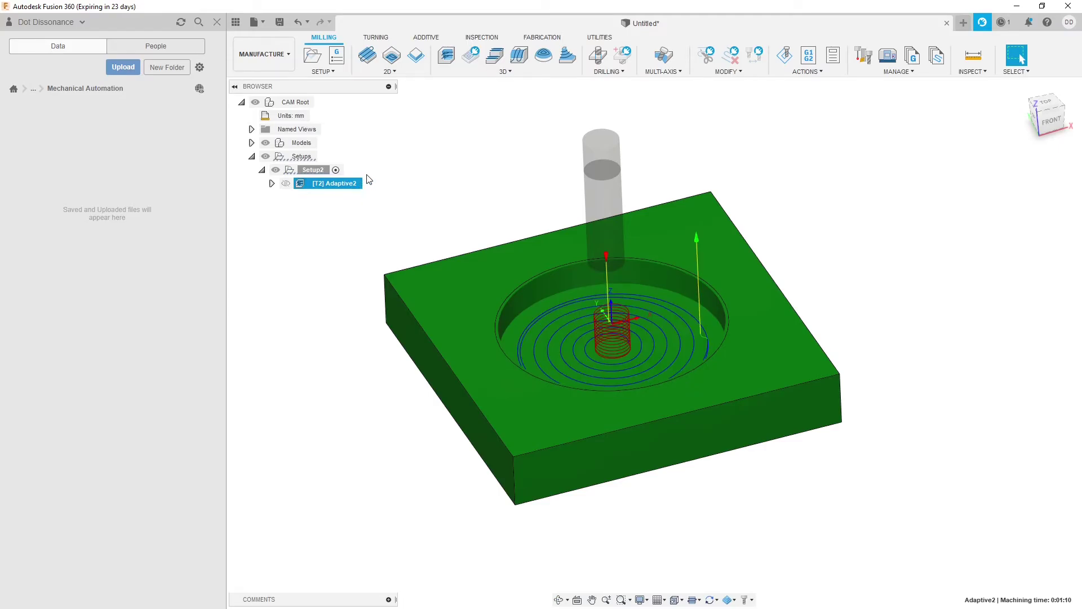
{"action": "middle_click_drag", "start_coordinate": [505, 283], "coordinate": [539, 278]}
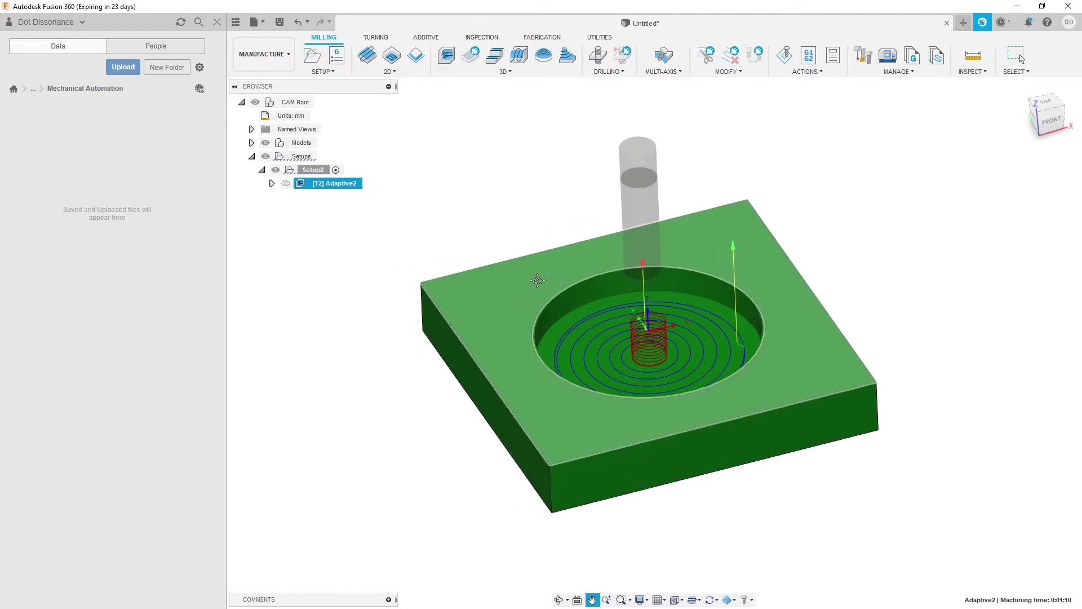
{"action": "middle_click_drag", "start_coordinate": [633, 406], "coordinate": [628, 404]}
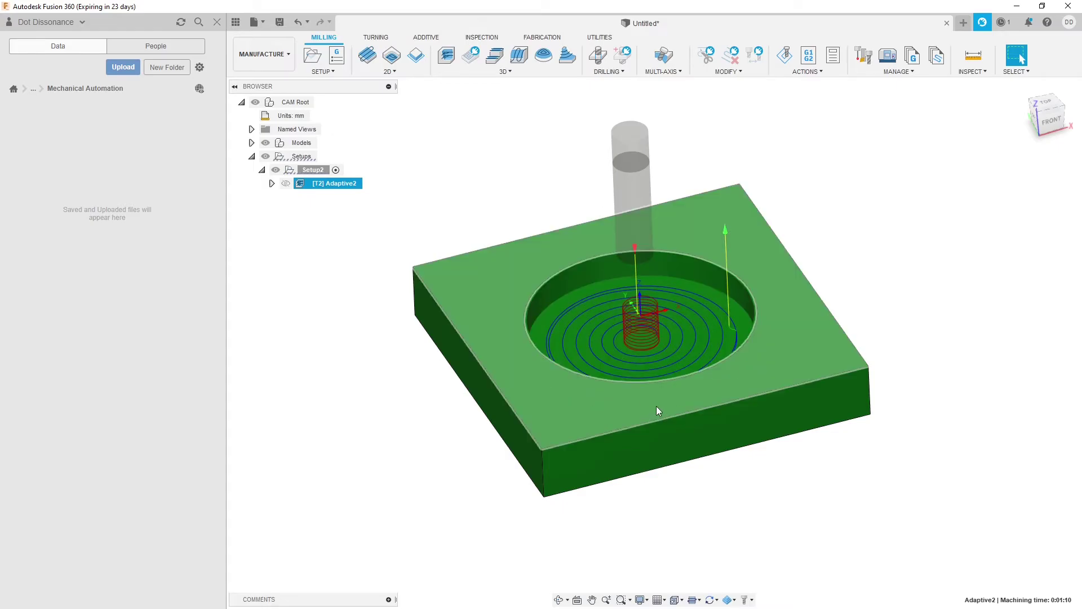
{"action": "mouse_move", "coordinate": [668, 428]}
{"action": "middle_mouse_down", "text": "shift"}
{"action": "mouse_move", "coordinate": [669, 447]}
{"action": "mouse_move", "coordinate": [665, 438]}
{"action": "mouse_move", "coordinate": [684, 440]}
{"action": "mouse_move", "coordinate": [645, 457]}
{"action": "mouse_move", "coordinate": [688, 447]}
{"action": "mouse_move", "coordinate": [669, 445]}
{"action": "middle_mouse_up", "text": "shift"}
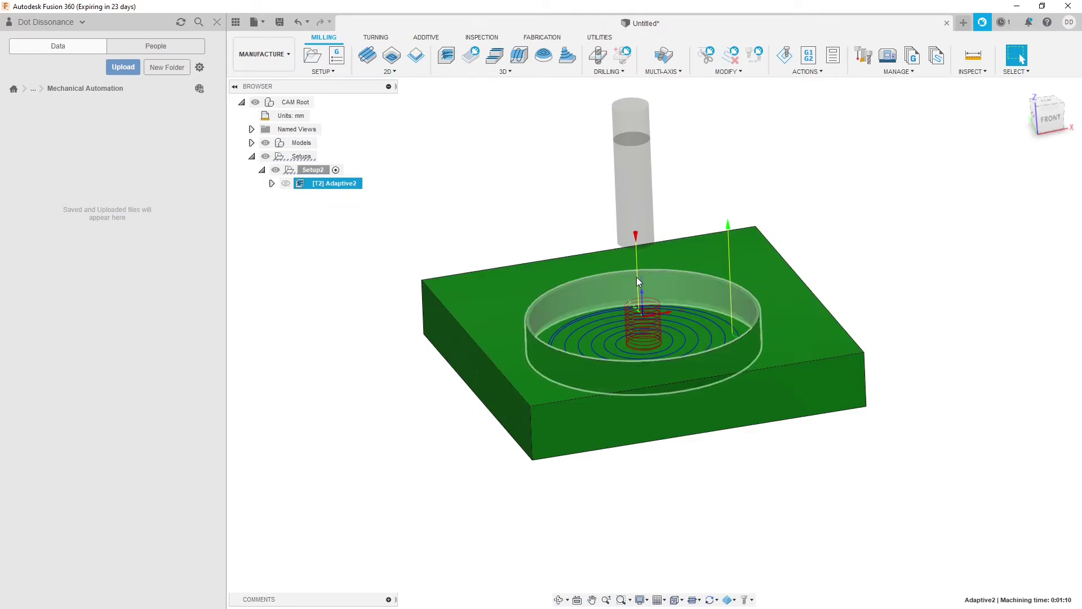
{"action": "middle_click_drag", "start_coordinate": [650, 355], "coordinate": [645, 352]}
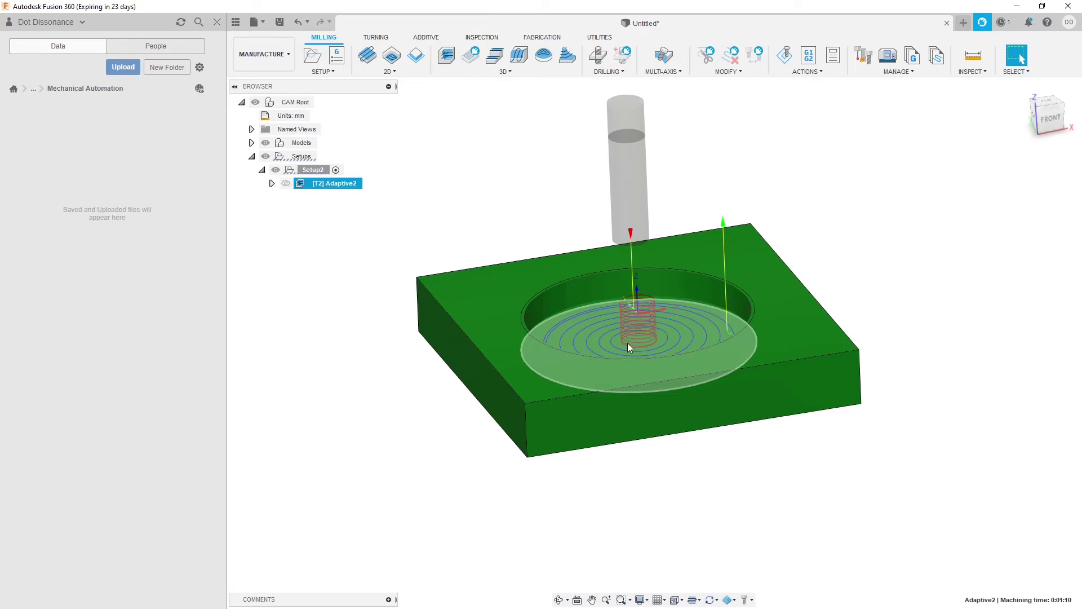
{"action": "middle_click_drag", "start_coordinate": [635, 340], "coordinate": [663, 342], "text": "shift"}
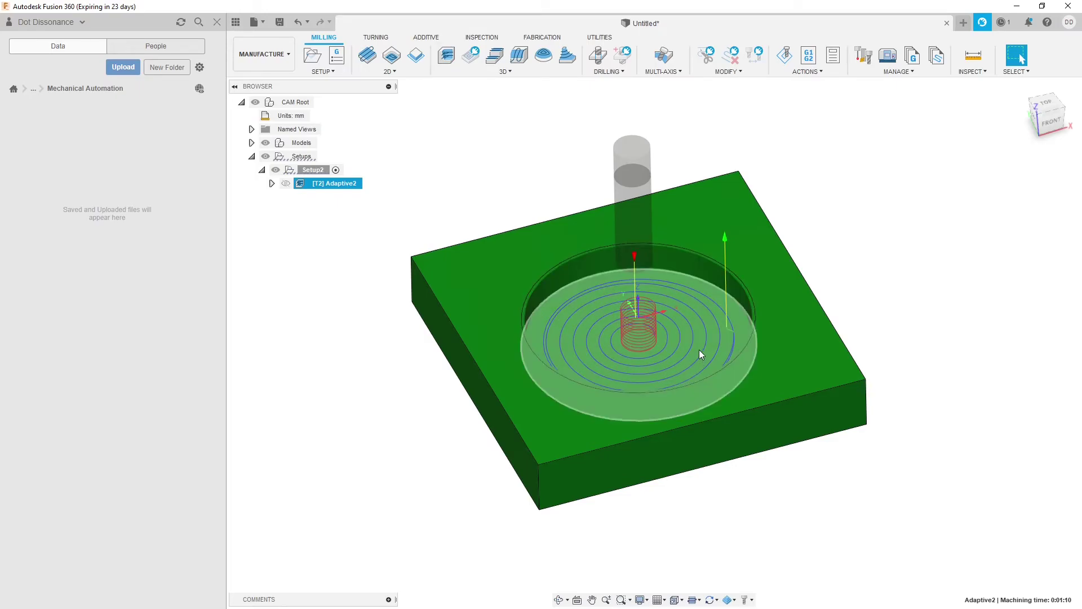
{"action": "middle_click_drag", "start_coordinate": [699, 353], "coordinate": [697, 348], "text": "shift"}
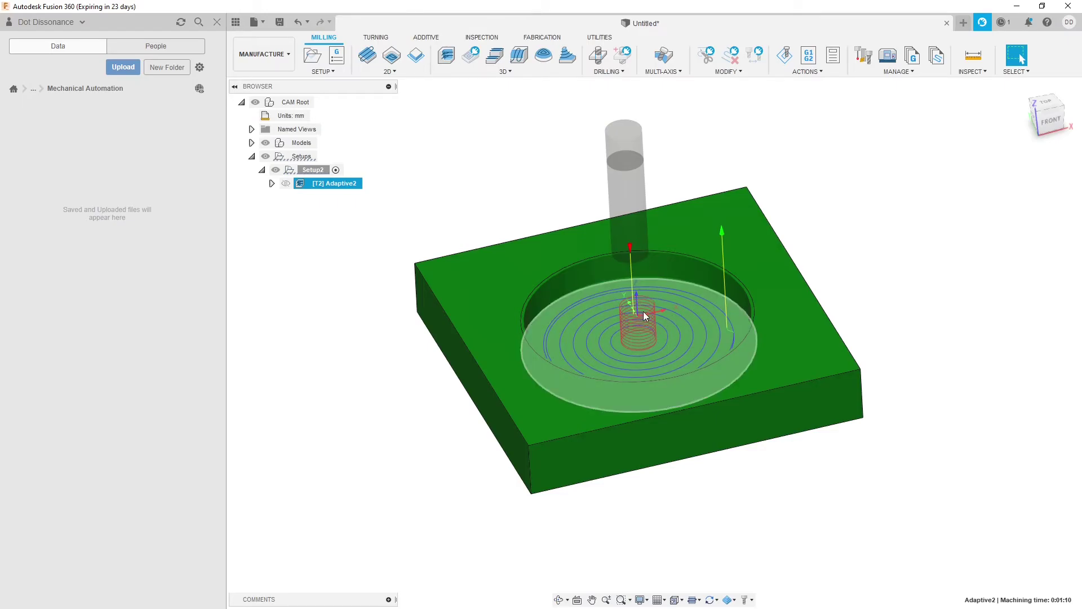
{"action": "middle_click_drag", "start_coordinate": [660, 357], "coordinate": [658, 360], "text": "shift"}
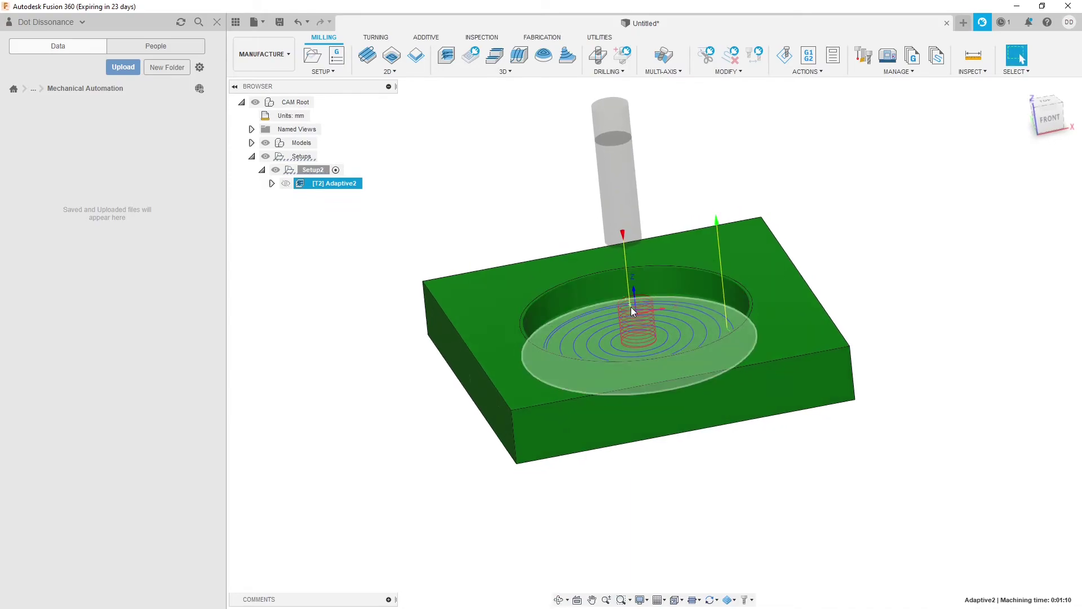
{"action": "middle_click_drag", "start_coordinate": [651, 310], "coordinate": [641, 302], "text": "shift"}
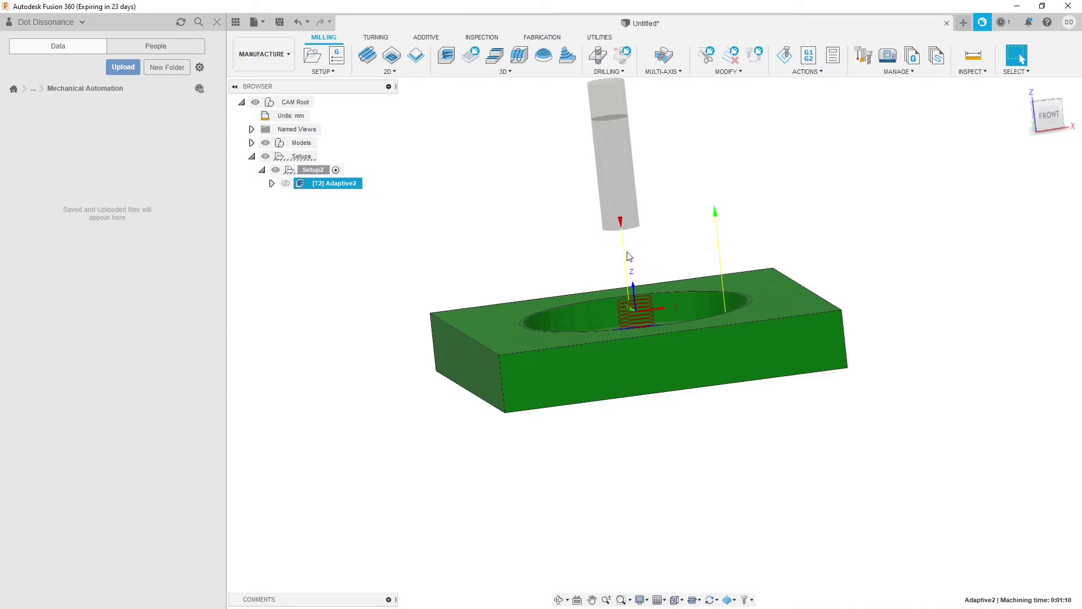
{"action": "middle_click_drag", "start_coordinate": [679, 268], "coordinate": [678, 323], "text": "shift"}
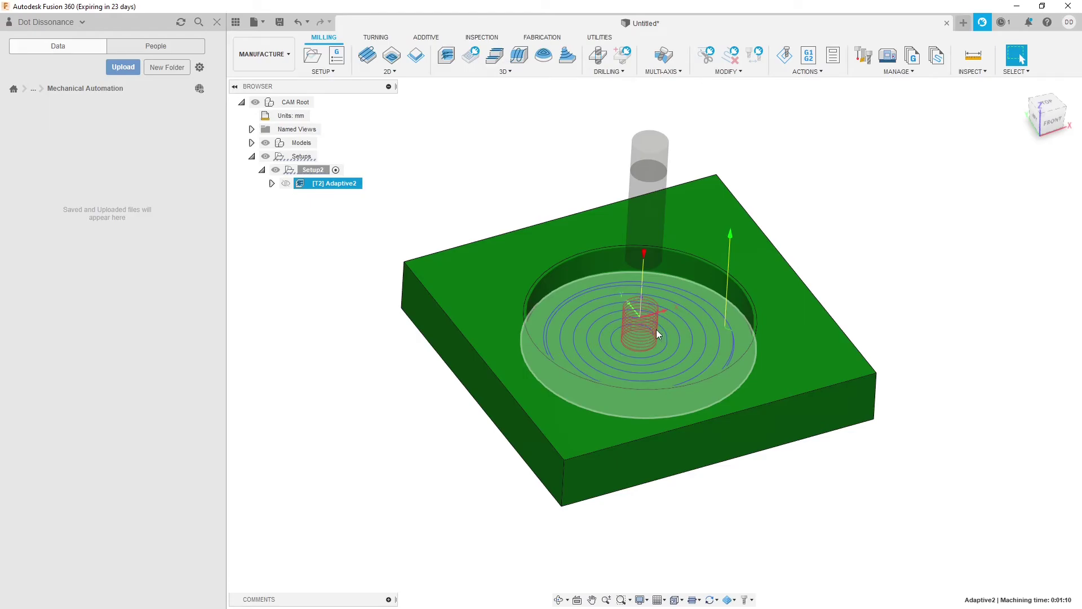
{"action": "middle_click_drag", "start_coordinate": [654, 334], "coordinate": [649, 376], "text": "shift"}
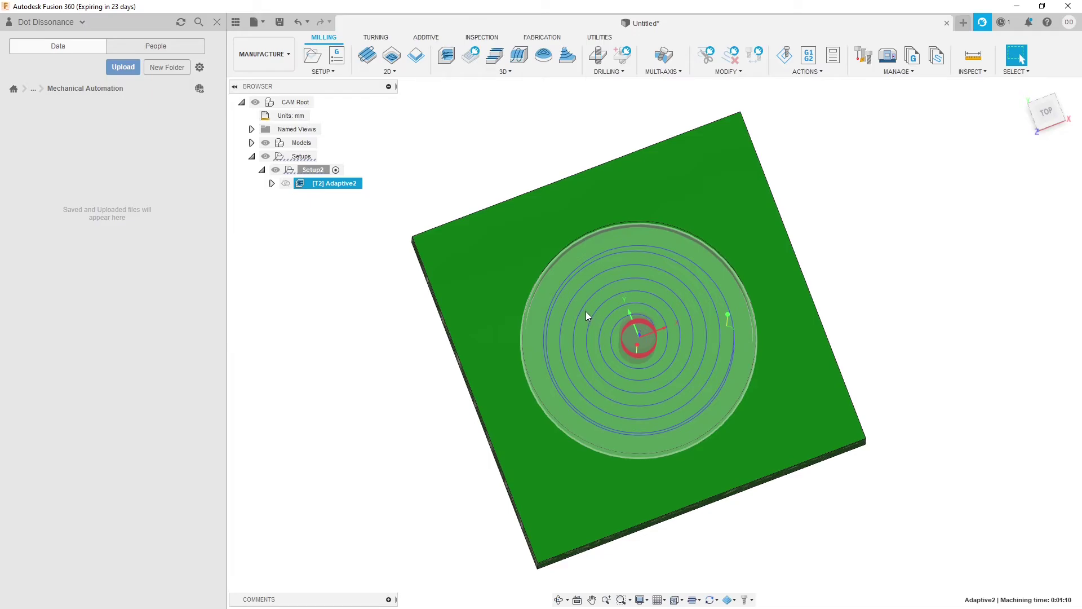
{"action": "middle_click_drag", "start_coordinate": [638, 415], "coordinate": [598, 341], "text": "shift"}
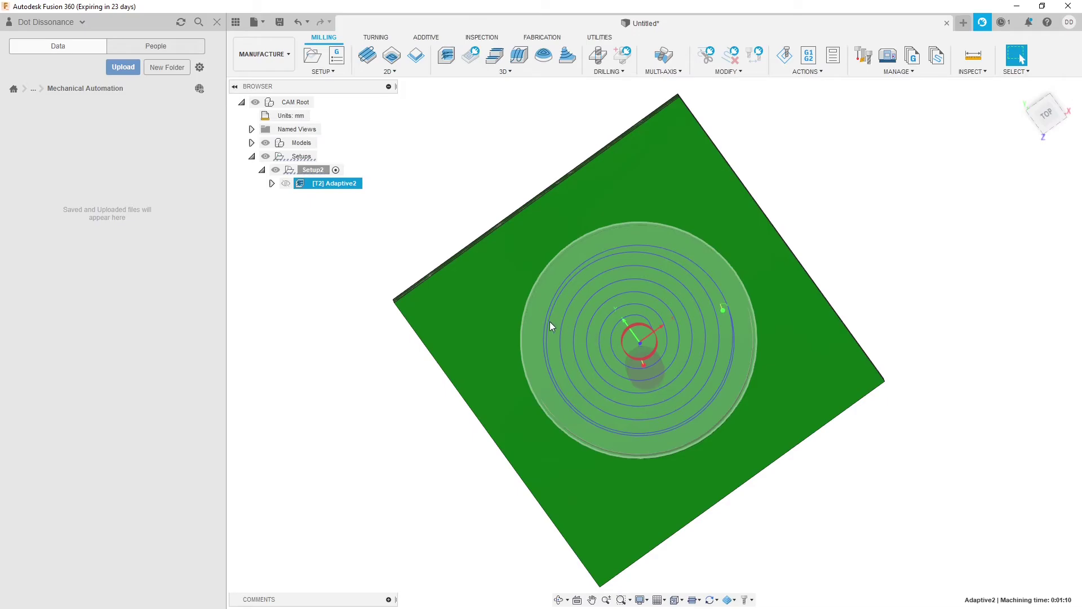
{"action": "middle_click_drag", "start_coordinate": [647, 389], "coordinate": [655, 239], "text": "shift"}
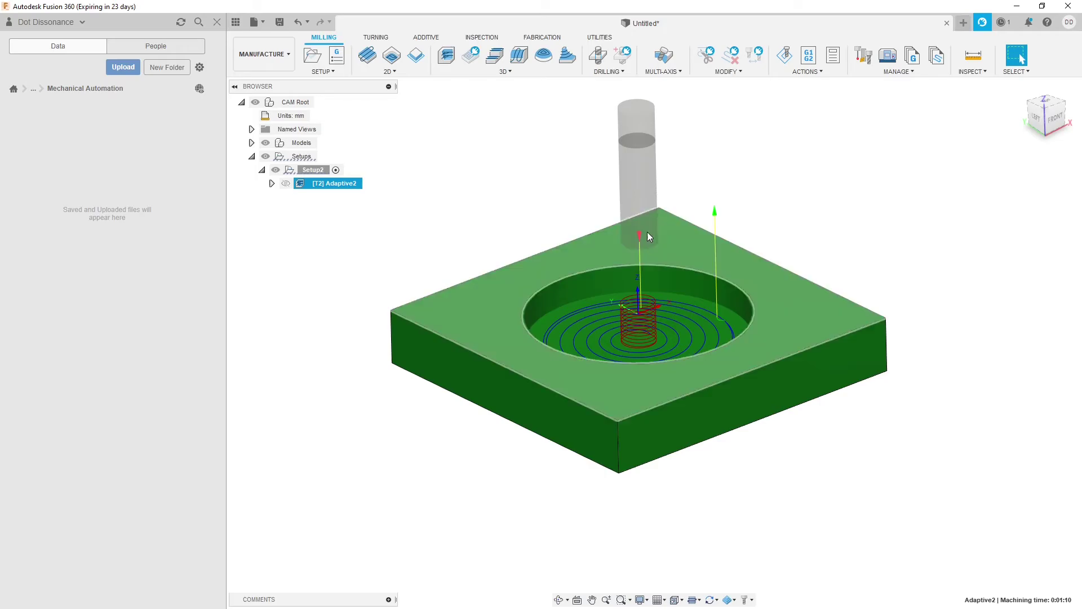
Orbit, zoom and pan so the entire block, pocket and toolpath are visible
{"action": "key", "text": "F4"}
{"action": "mouse_move", "coordinate": [665, 320]}
{"action": "left_mouse_down"}
{"action": "mouse_move", "coordinate": [688, 346]}
{"action": "mouse_move", "coordinate": [671, 338]}
{"action": "mouse_move", "coordinate": [684, 329]}
{"action": "mouse_move", "coordinate": [673, 321]}
{"action": "mouse_move", "coordinate": [709, 317]}
{"action": "mouse_move", "coordinate": [684, 321]}
{"action": "left_mouse_up"}
{"action": "key", "text": "Escape"}
{"action": "scroll", "coordinate": [581, 306], "scroll_direction": "up", "scroll_amount": 5}
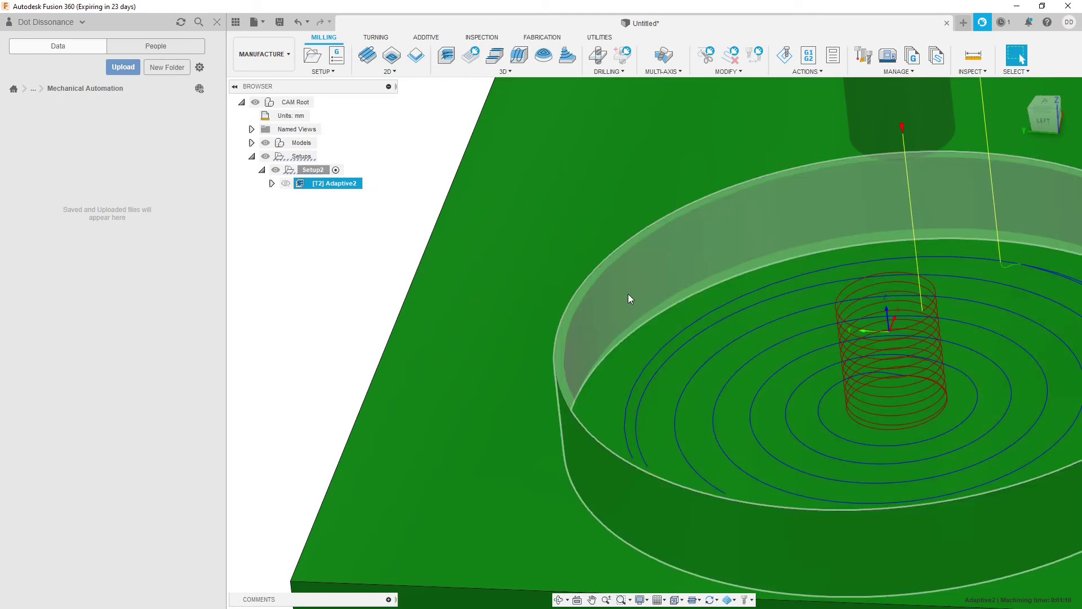
{"action": "scroll", "coordinate": [632, 288], "scroll_direction": "down", "scroll_amount": 3}
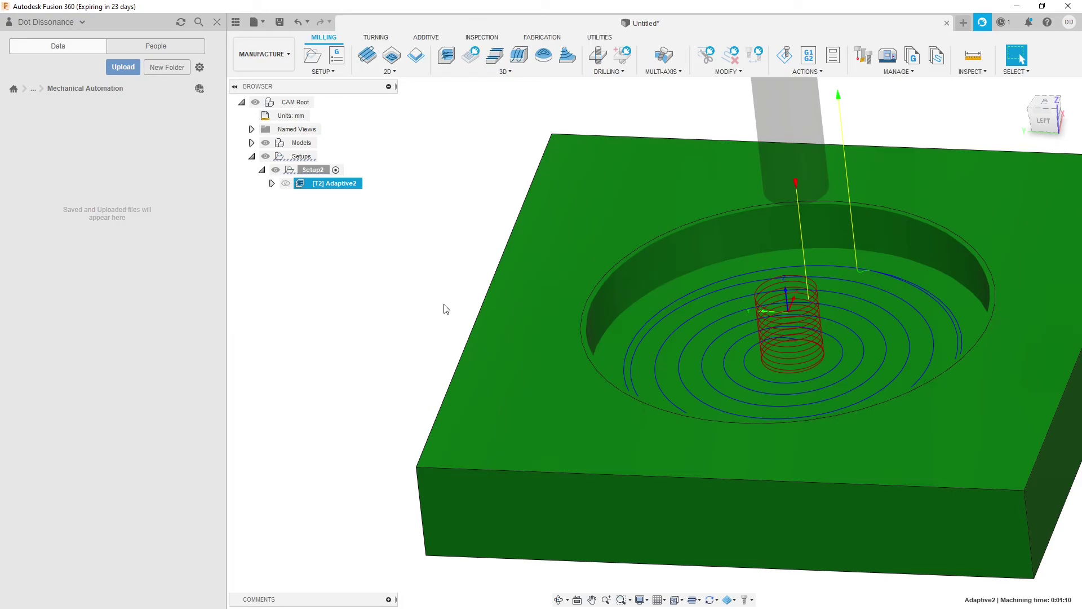
{"action": "middle_click_drag", "start_coordinate": [455, 295], "coordinate": [384, 287]}
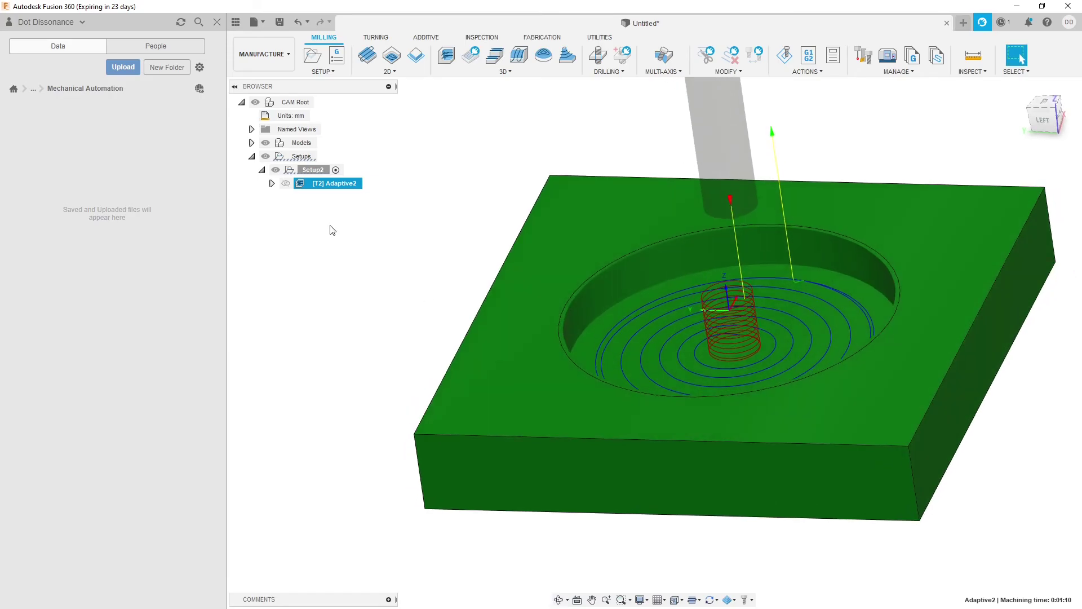
Simulate the [T2] Adaptive2 operation from the Browser and recentre the block in view
{"action": "right_click", "coordinate": [331, 190]}
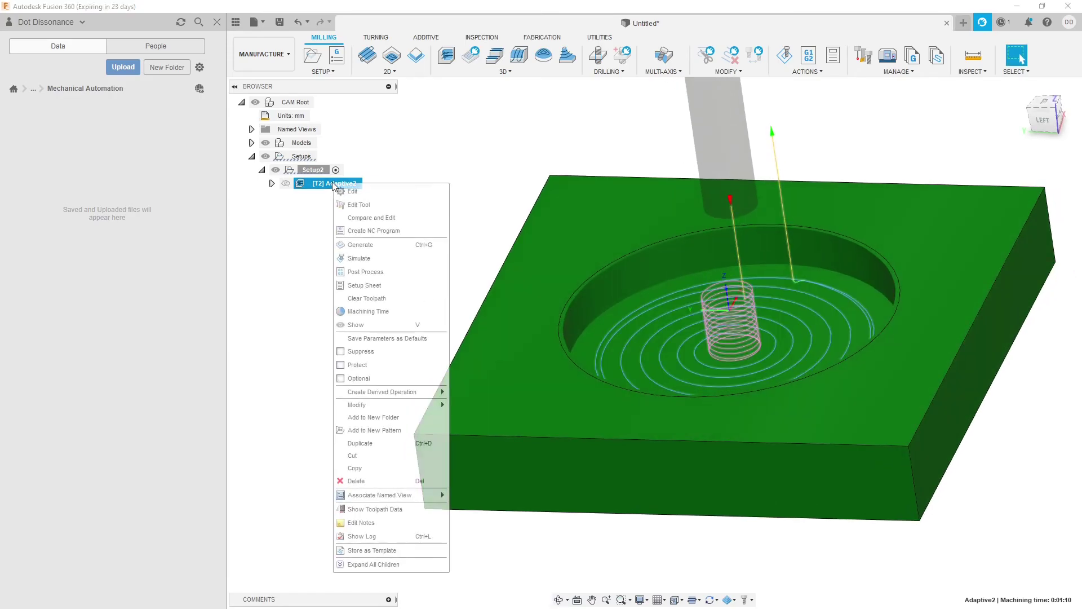
{"action": "left_click", "coordinate": [373, 259]}
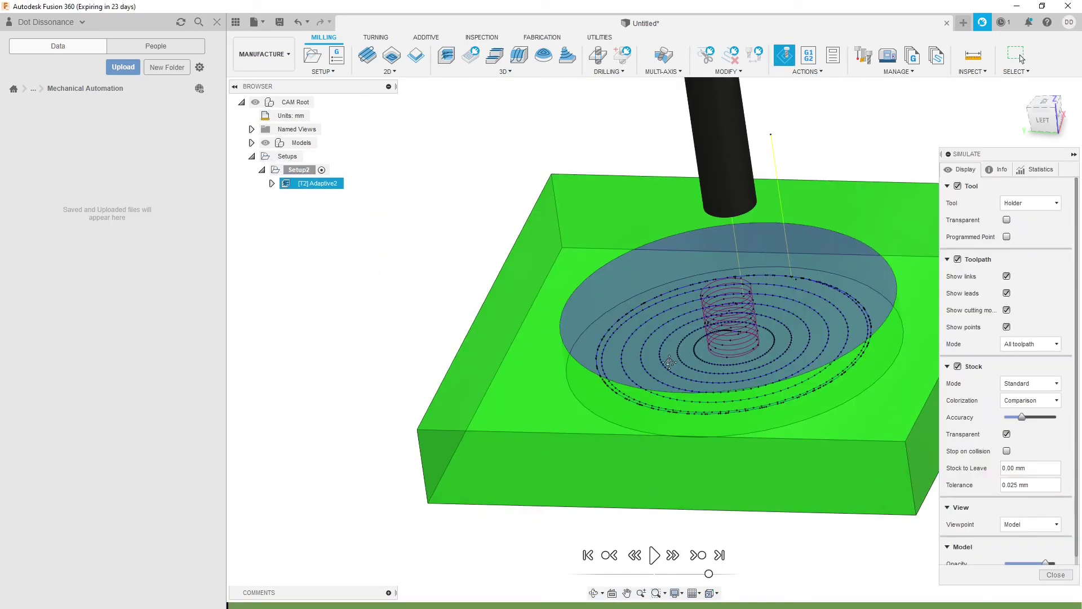
{"action": "middle_click_drag", "start_coordinate": [667, 361], "coordinate": [589, 323]}
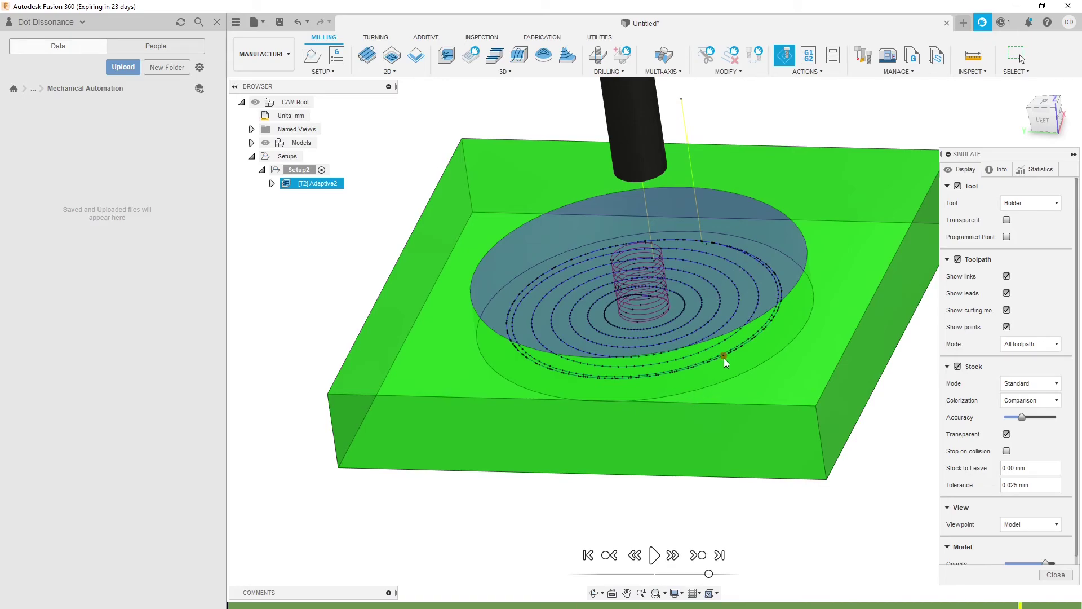
{"action": "middle_click_drag", "start_coordinate": [561, 438], "coordinate": [536, 434]}
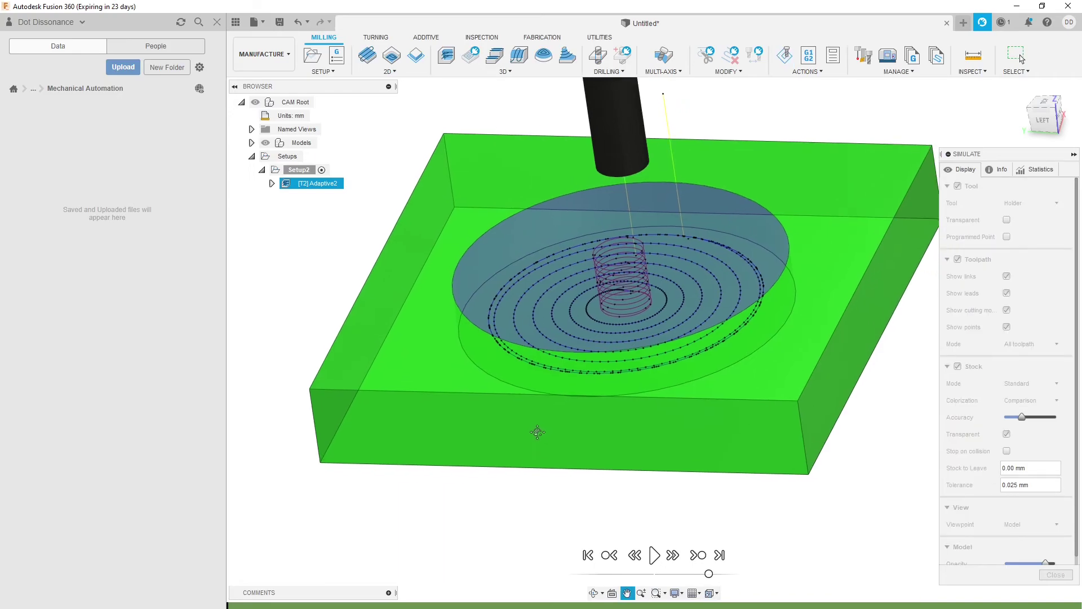
Keep the simulation toolpath visible but turn off Show points
{"action": "left_click", "coordinate": [956, 260]}
{"action": "left_click", "coordinate": [960, 285]}
{"action": "left_click", "coordinate": [958, 260]}
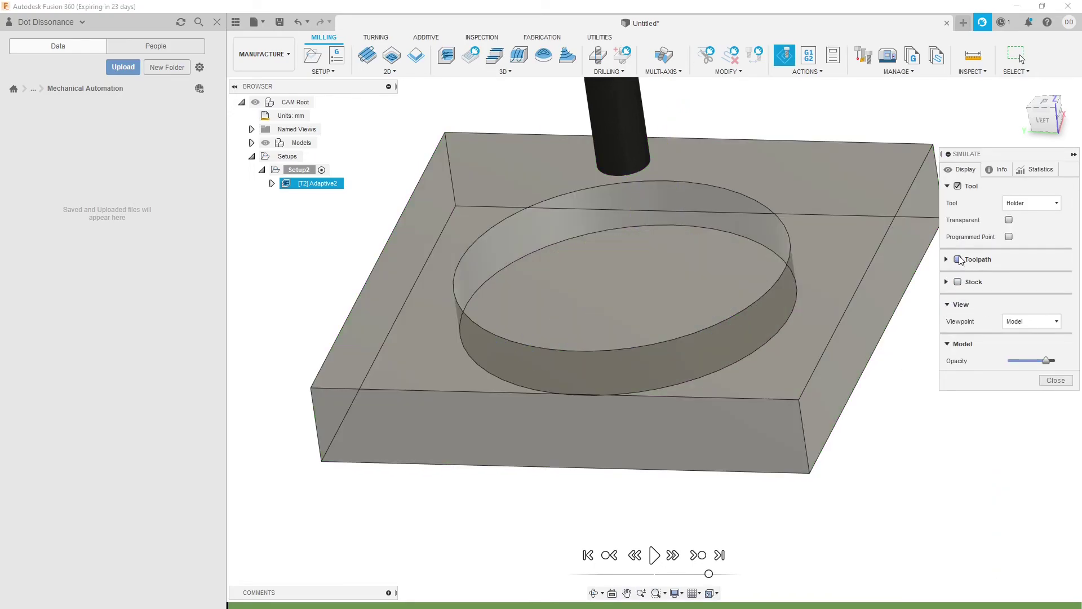
{"action": "middle_click_drag", "start_coordinate": [756, 395], "coordinate": [723, 367], "text": "shift"}
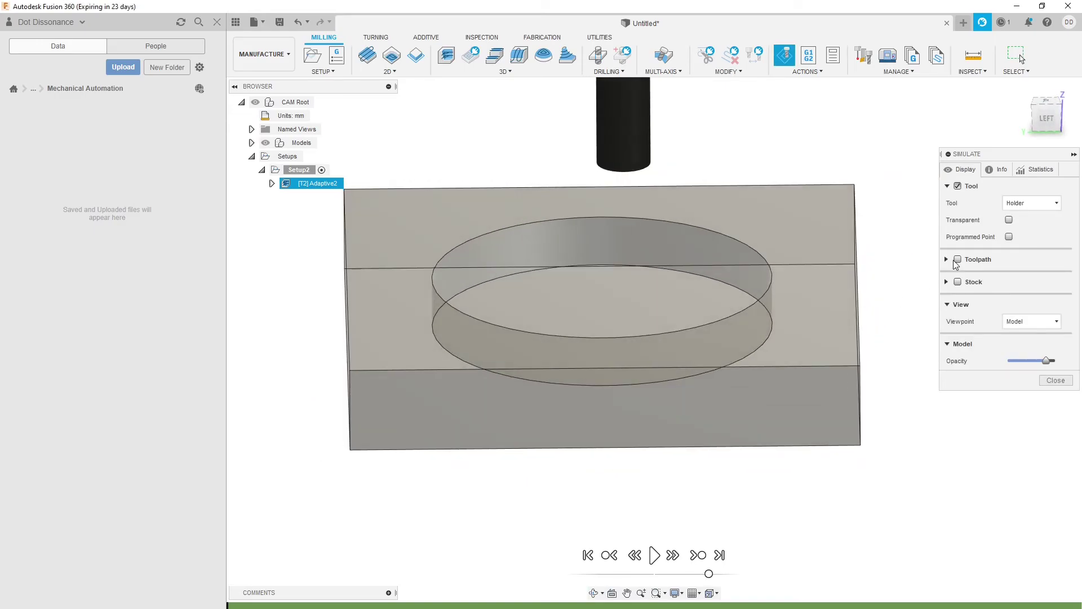
{"action": "left_click", "coordinate": [958, 259]}
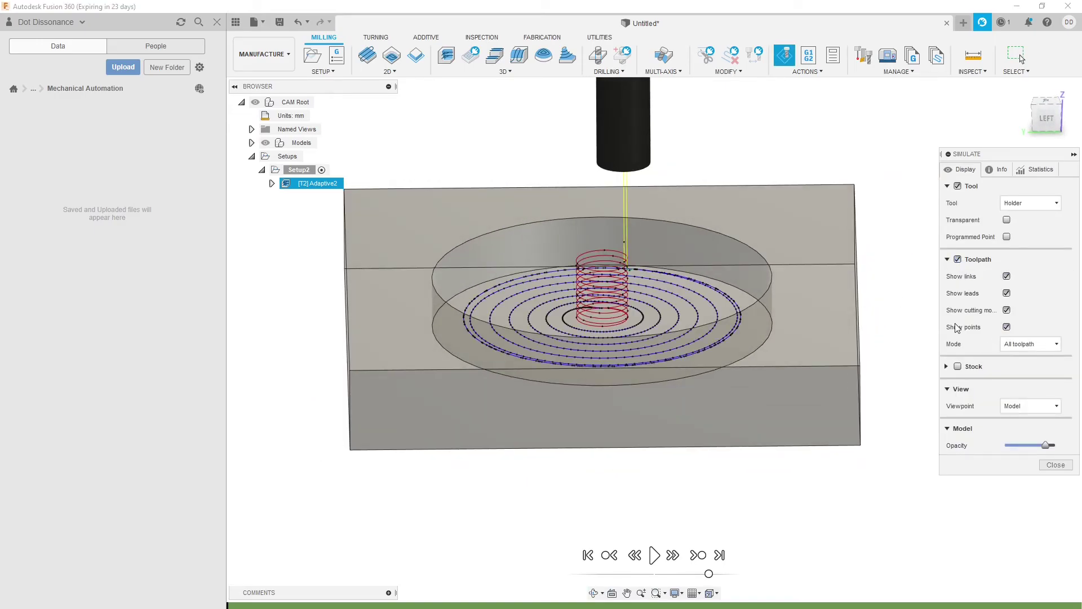
{"action": "left_click", "coordinate": [1006, 327]}
{"action": "middle_click_drag", "start_coordinate": [710, 340], "coordinate": [699, 346], "text": "shift"}
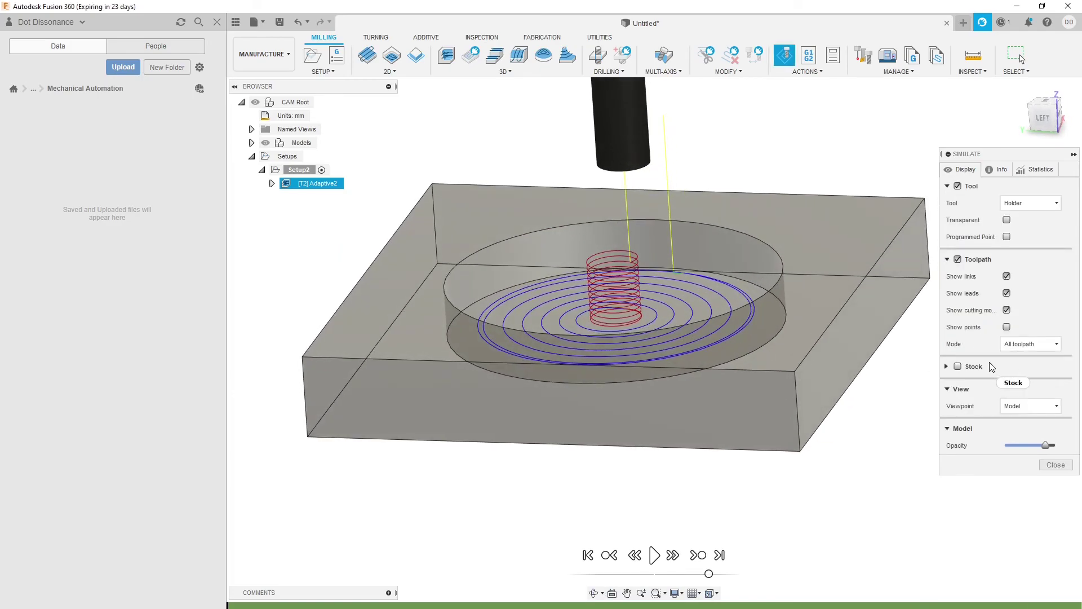
Enable the simulation Stock display and leave it non-transparent
{"action": "left_click", "coordinate": [947, 367]}
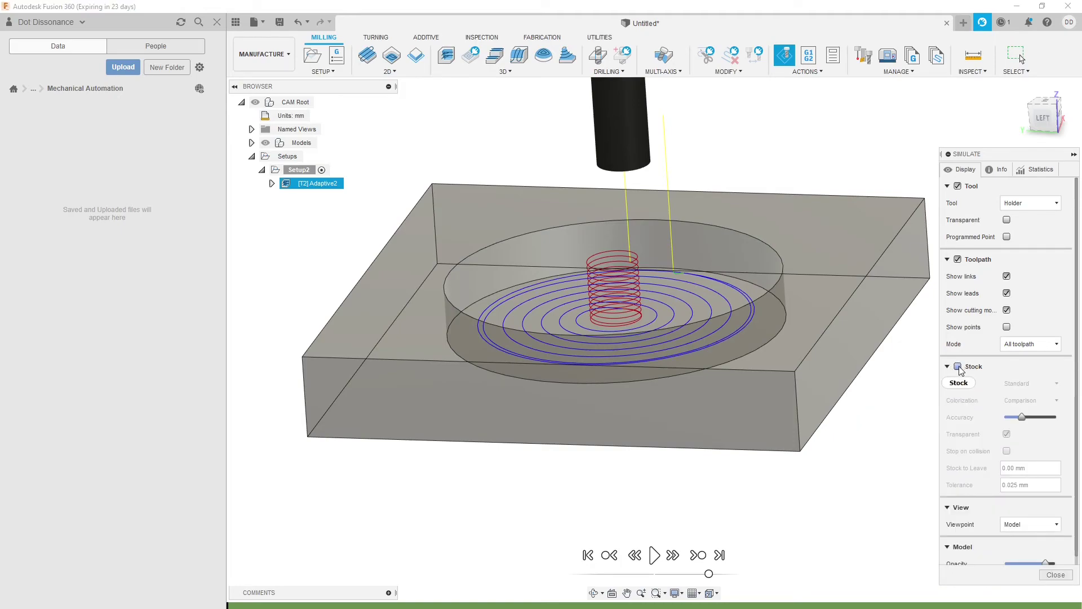
{"action": "left_click", "coordinate": [958, 367]}
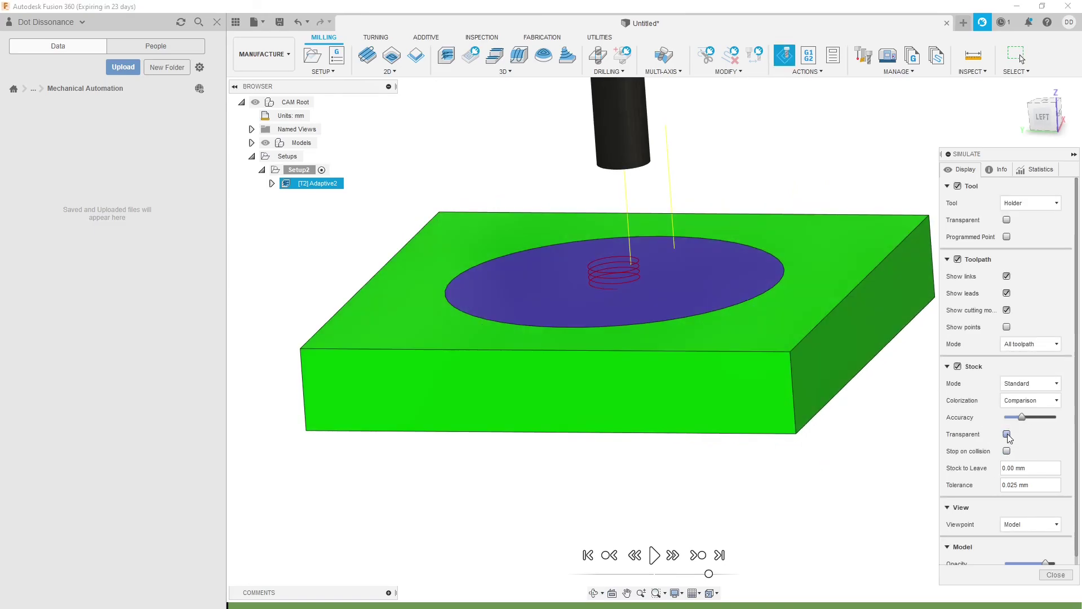
{"action": "left_click", "coordinate": [1007, 433]}
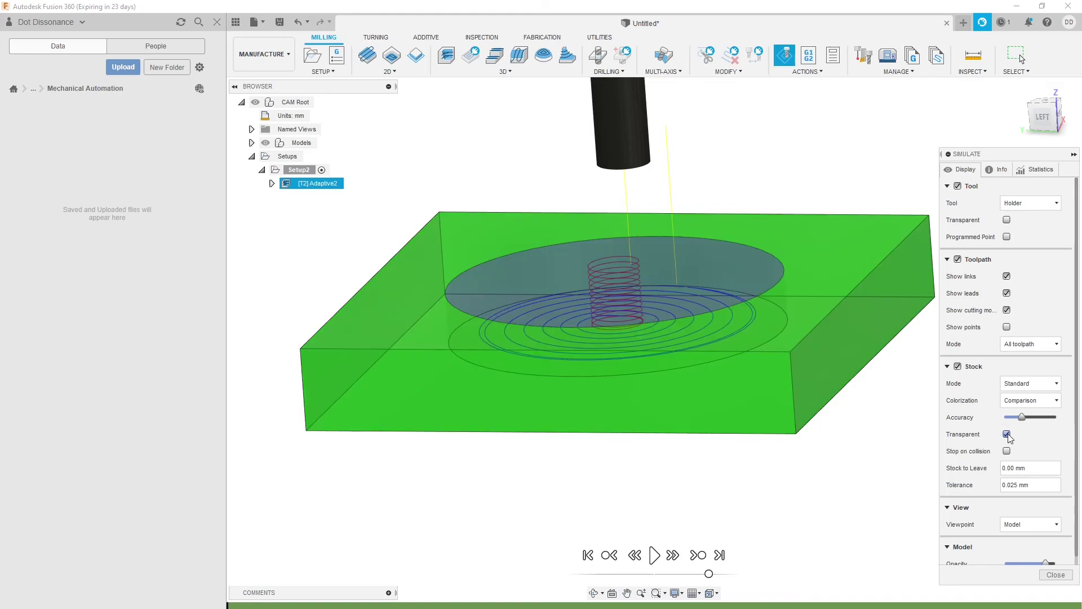
{"action": "left_click", "coordinate": [1007, 434]}
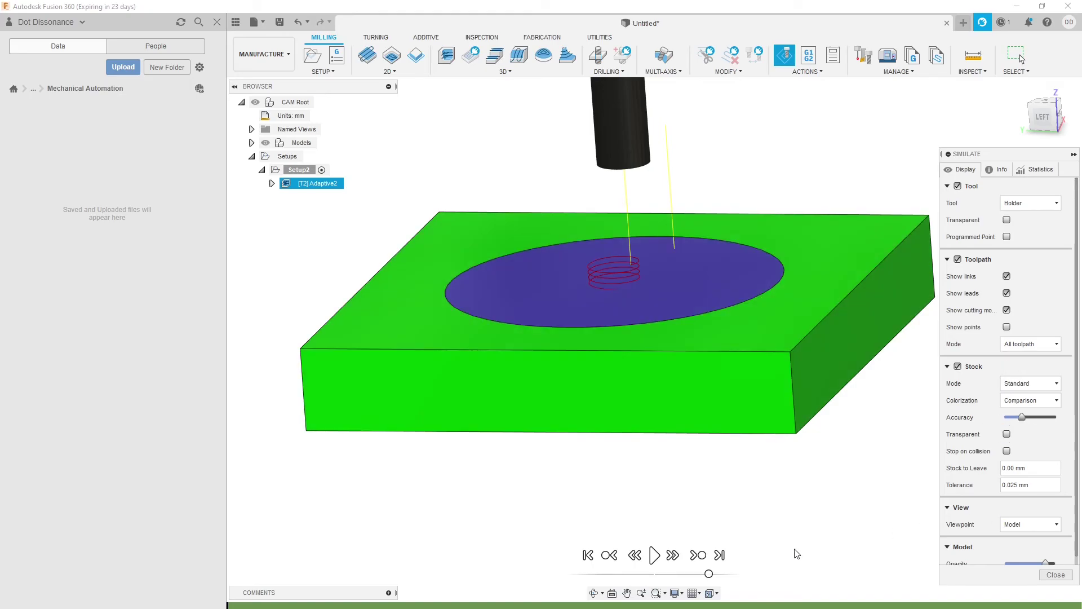
Play the simulation from the start and watch the pocket being cut from a top-down view
{"action": "left_click", "coordinate": [654, 555]}
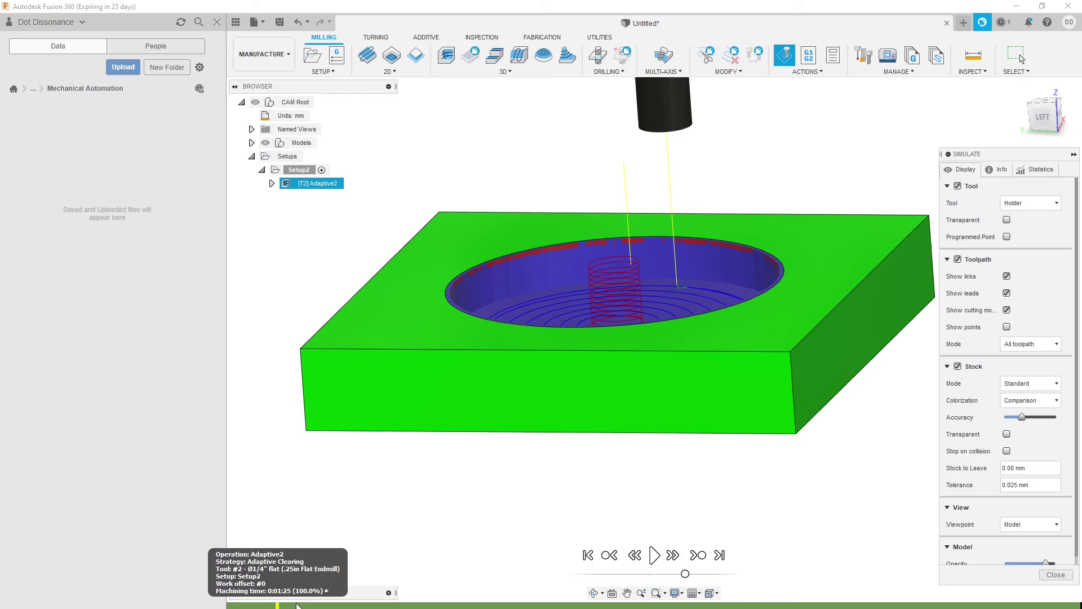
{"action": "left_click", "coordinate": [653, 556]}
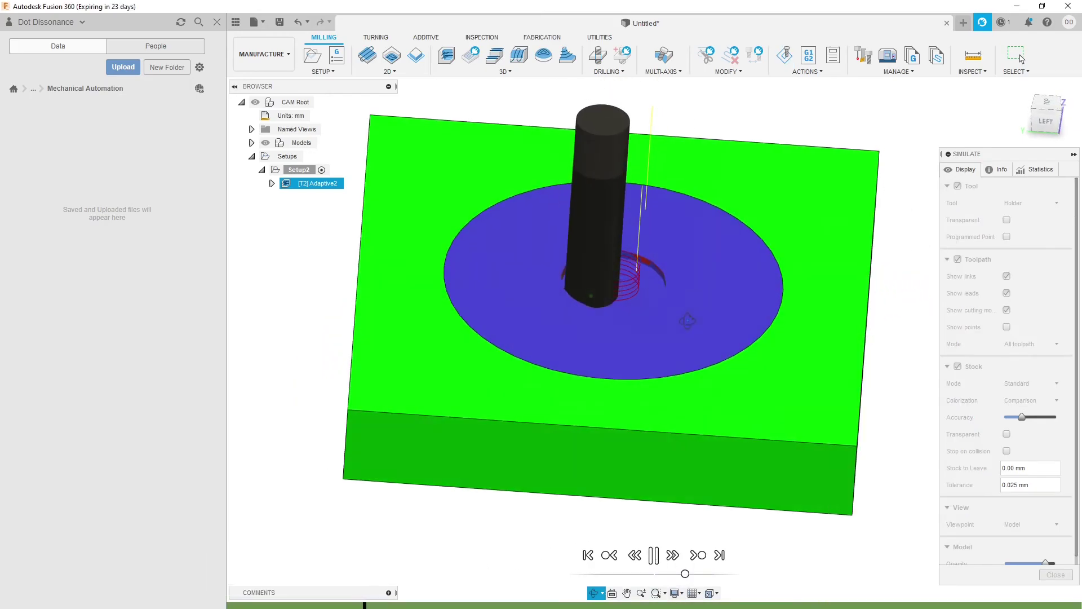
{"action": "middle_click_drag", "start_coordinate": [672, 301], "coordinate": [688, 315], "text": "shift"}
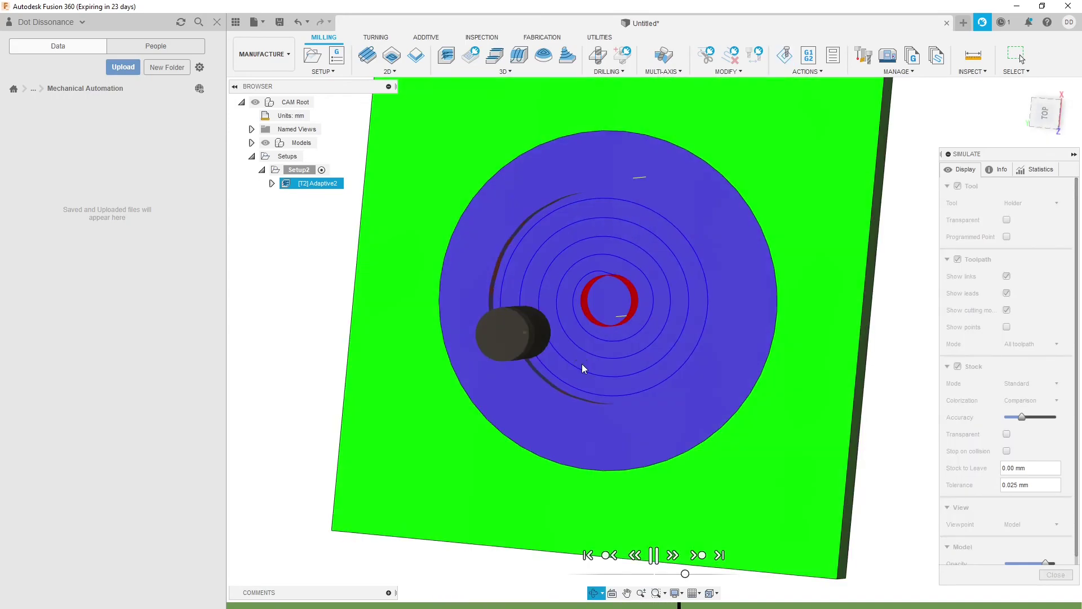
{"action": "mouse_move", "coordinate": [640, 323]}
{"action": "middle_mouse_down", "text": "shift"}
{"action": "mouse_move", "coordinate": [581, 364]}
{"action": "mouse_move", "coordinate": [632, 375]}
{"action": "mouse_move", "coordinate": [643, 311]}
{"action": "middle_mouse_up", "text": "shift"}
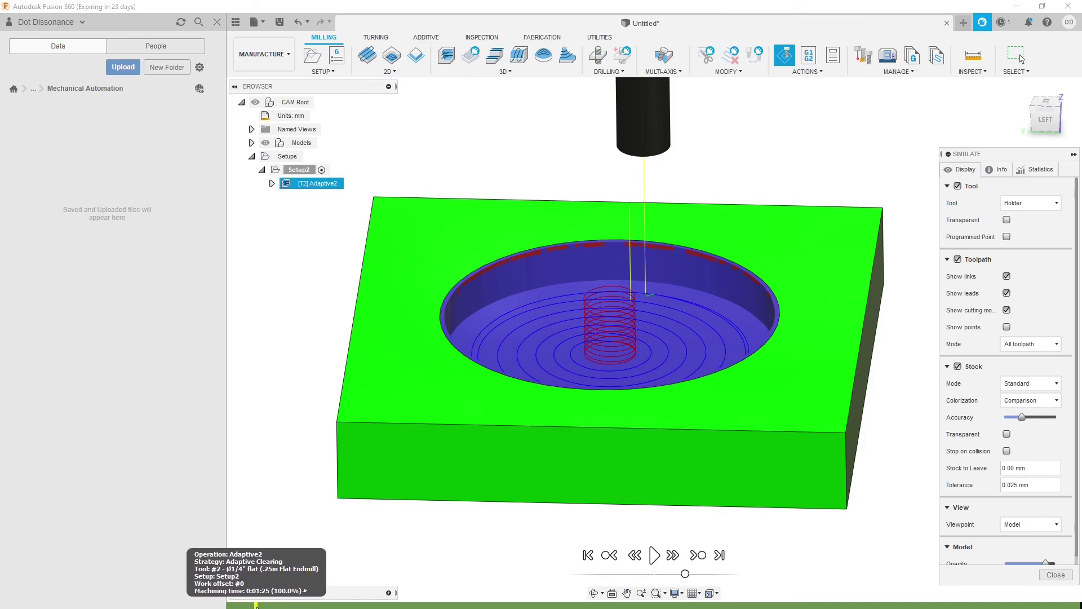
Scrub the simulation timeline back to a partially cut state of the pocket
{"action": "left_click", "coordinate": [359, 606]}
{"action": "left_click_drag", "start_coordinate": [380, 607], "coordinate": [665, 595]}
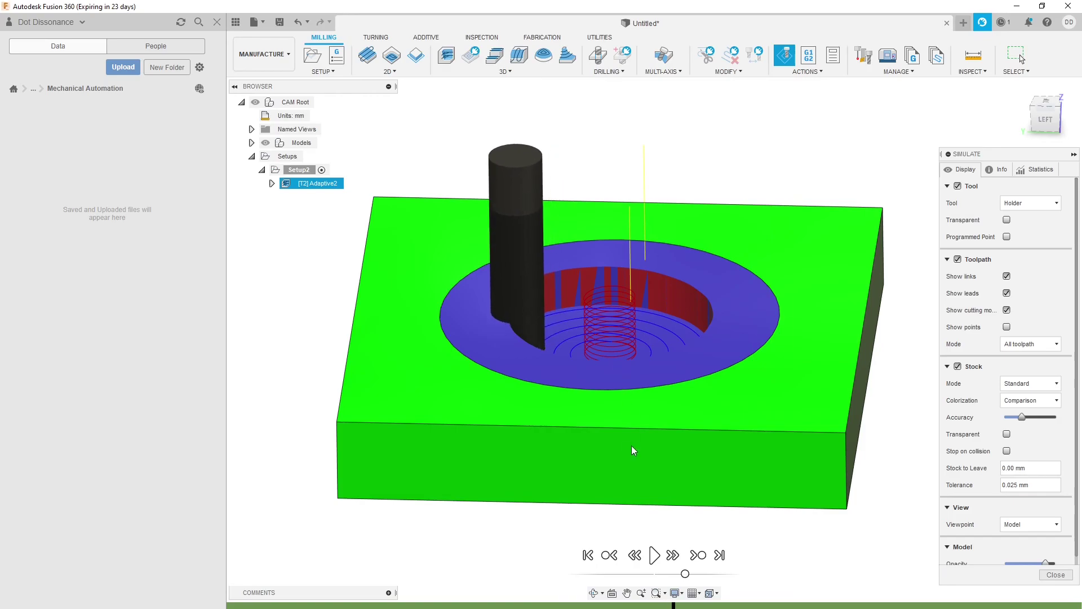
{"action": "middle_click_drag", "start_coordinate": [631, 446], "coordinate": [633, 434], "text": "shift"}
Orbit and zoom to inspect the partly cleared pocket and the whole block
{"action": "middle_click_drag", "start_coordinate": [640, 305], "coordinate": [637, 337], "text": "shift"}
{"action": "scroll", "coordinate": [506, 370], "scroll_direction": "up", "scroll_amount": 5}
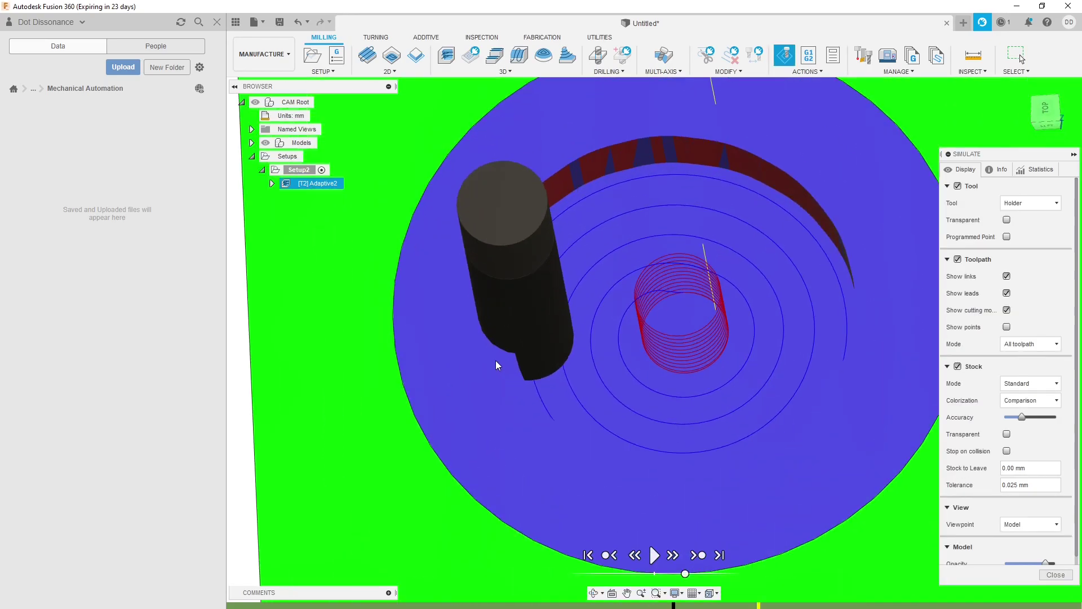
{"action": "middle_click_drag", "start_coordinate": [538, 425], "coordinate": [567, 491], "text": "shift"}
{"action": "scroll", "coordinate": [634, 439], "scroll_direction": "down", "scroll_amount": 5}
{"action": "middle_click_drag", "start_coordinate": [633, 438], "coordinate": [646, 437], "text": "shift"}
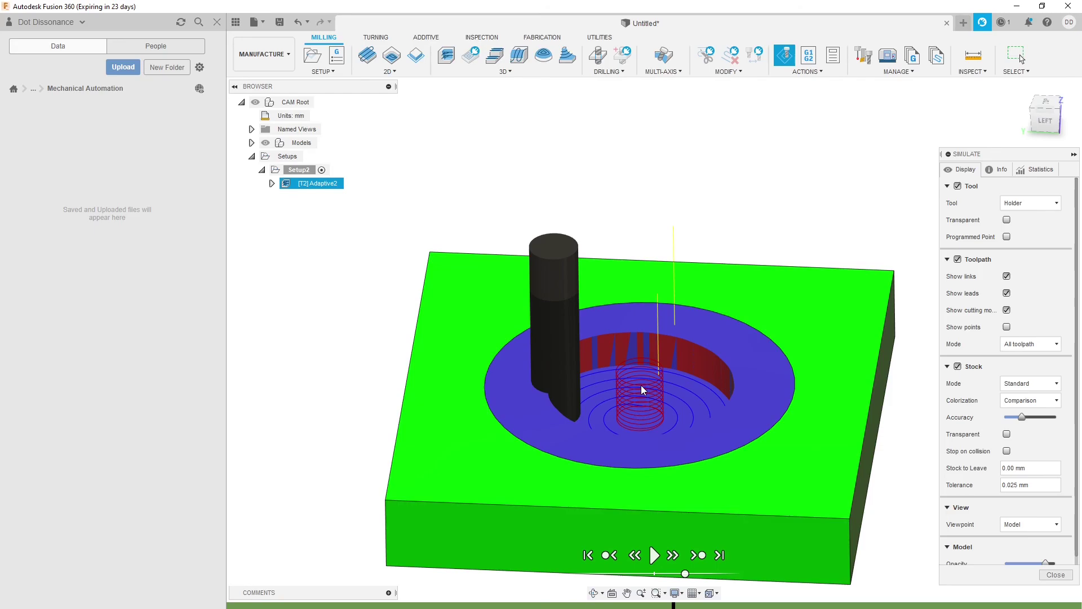
{"action": "scroll", "coordinate": [655, 346], "scroll_direction": "down", "scroll_amount": 3}
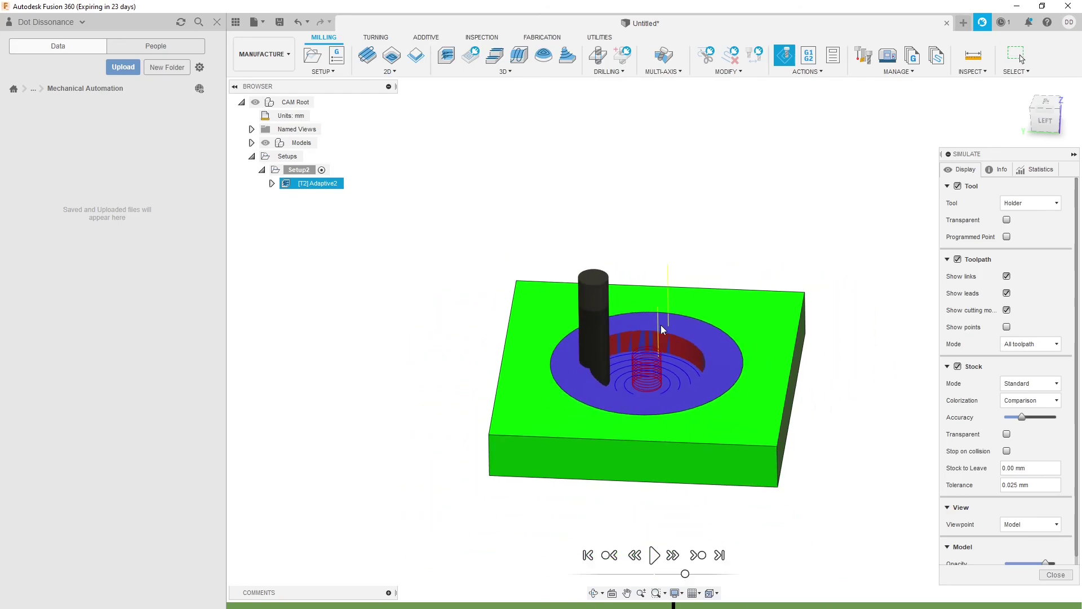
{"action": "scroll", "coordinate": [661, 324], "scroll_direction": "up", "scroll_amount": 2}
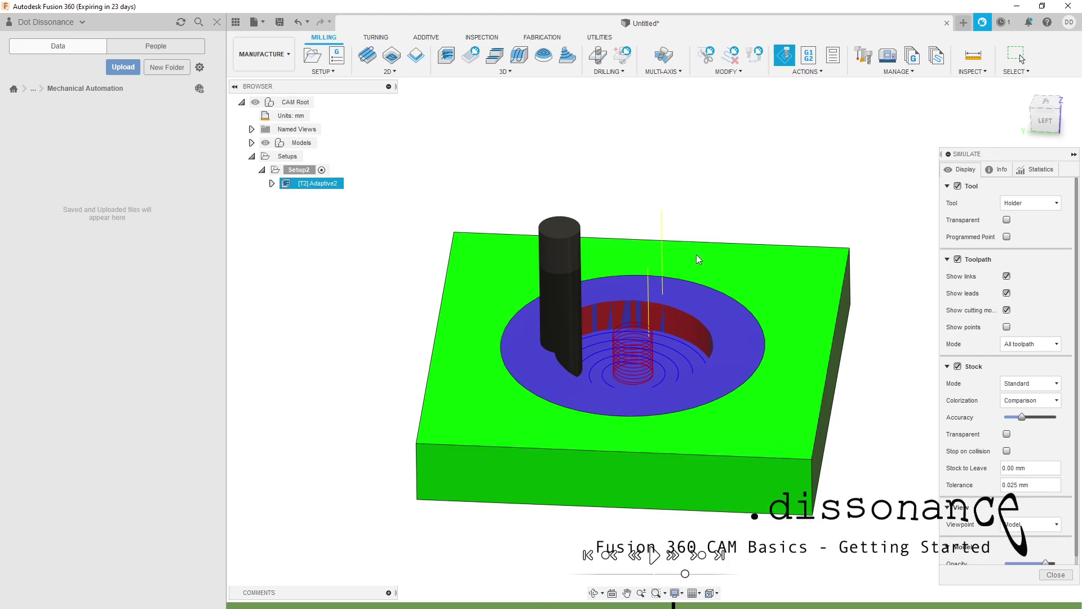
{"action": "middle_click_drag", "start_coordinate": [609, 273], "coordinate": [605, 314], "text": "shift"}
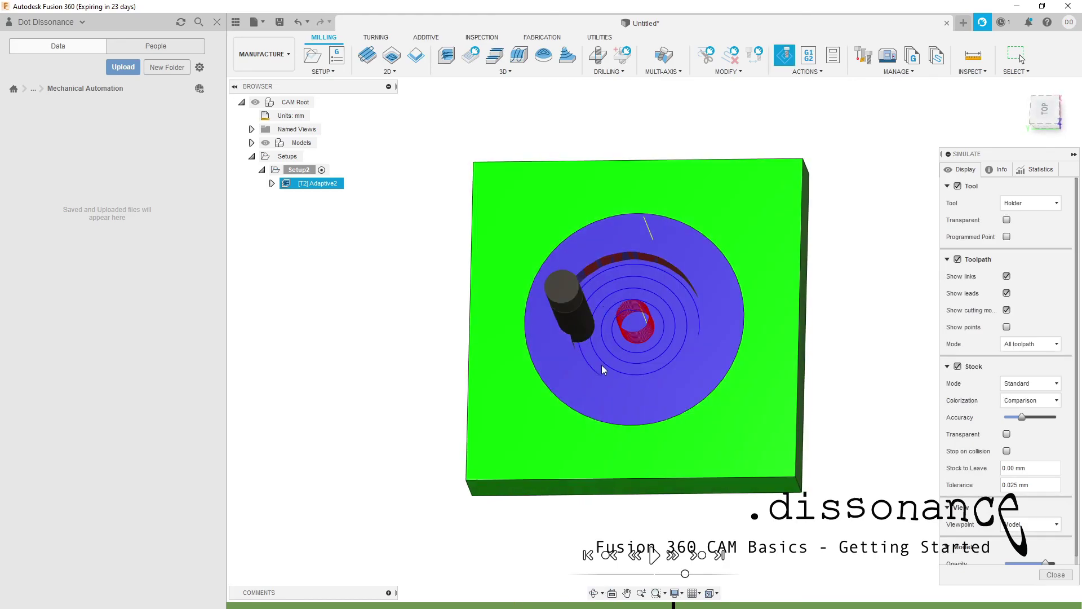